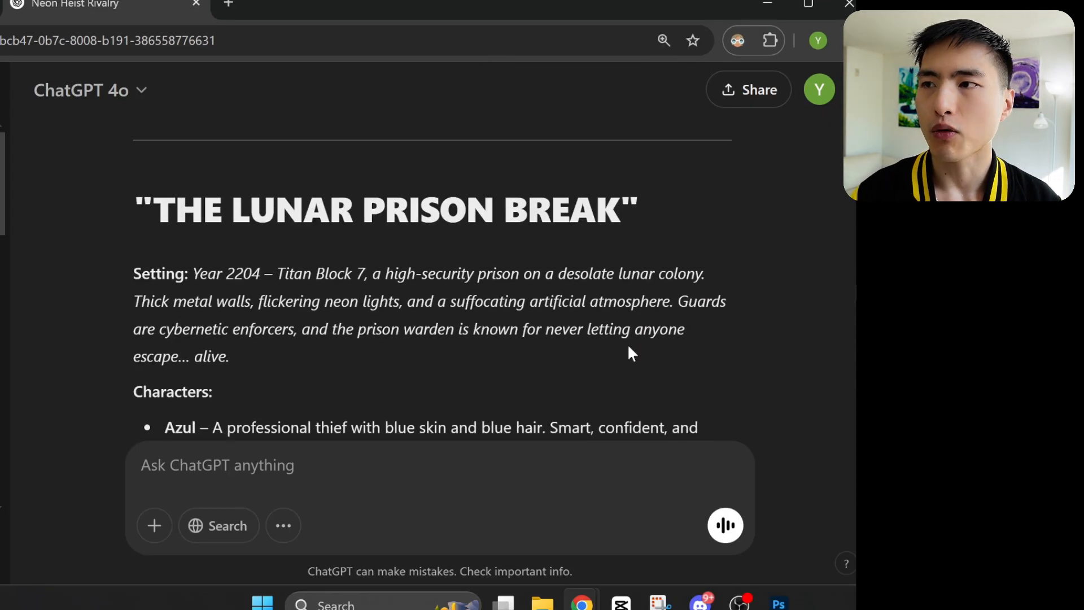
Step: Read through "The Lunar Prison Break" comic script in ChatGPT and its edited version in Google Docs
scroll(628, 346, "down", 7)
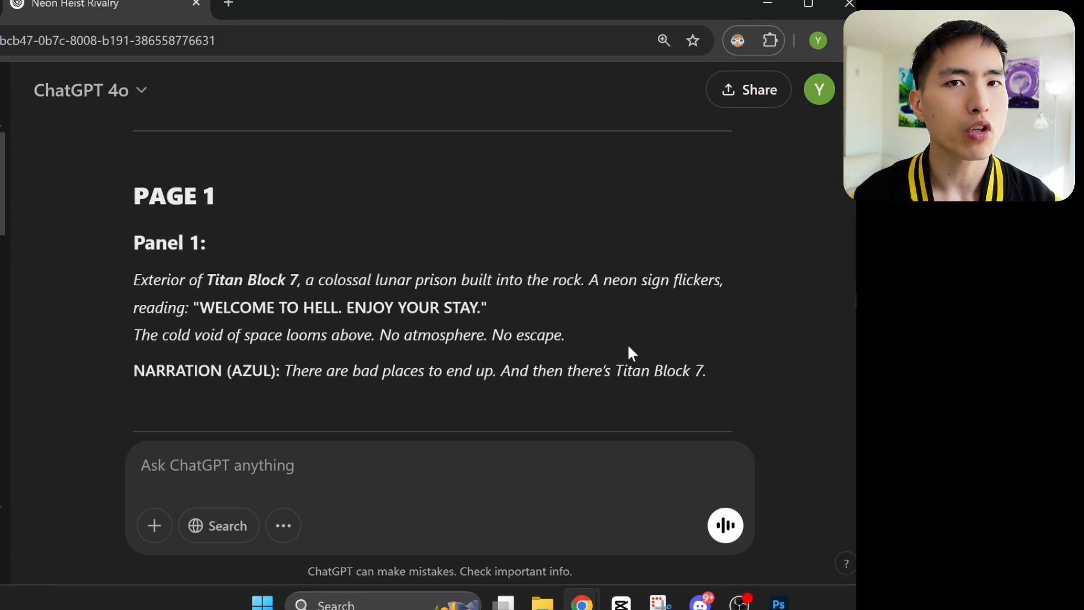
scroll(629, 347, "down", 5)
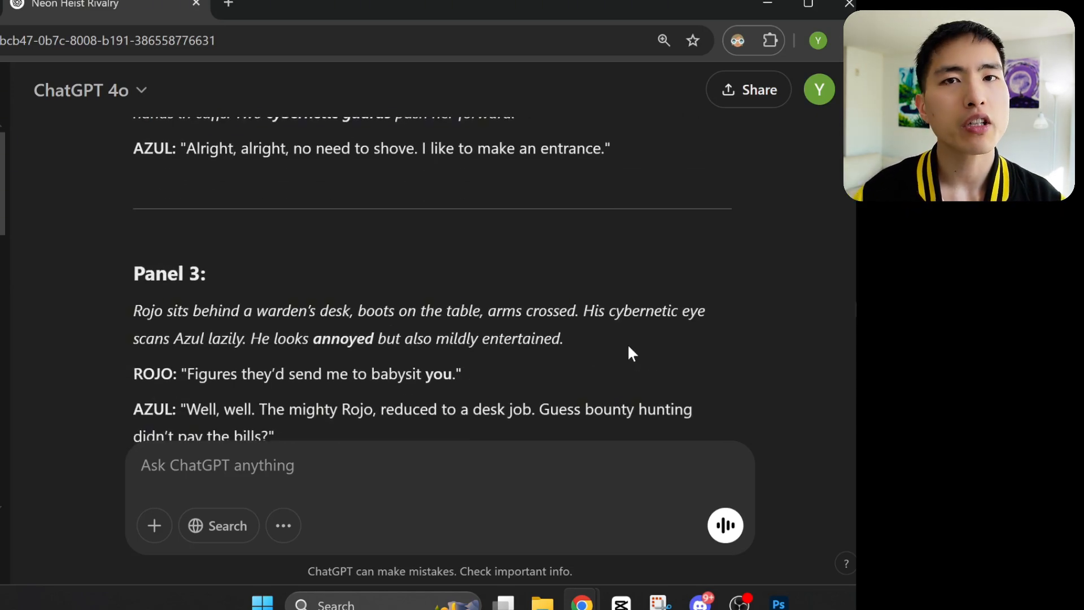
scroll(628, 344, "down", 2)
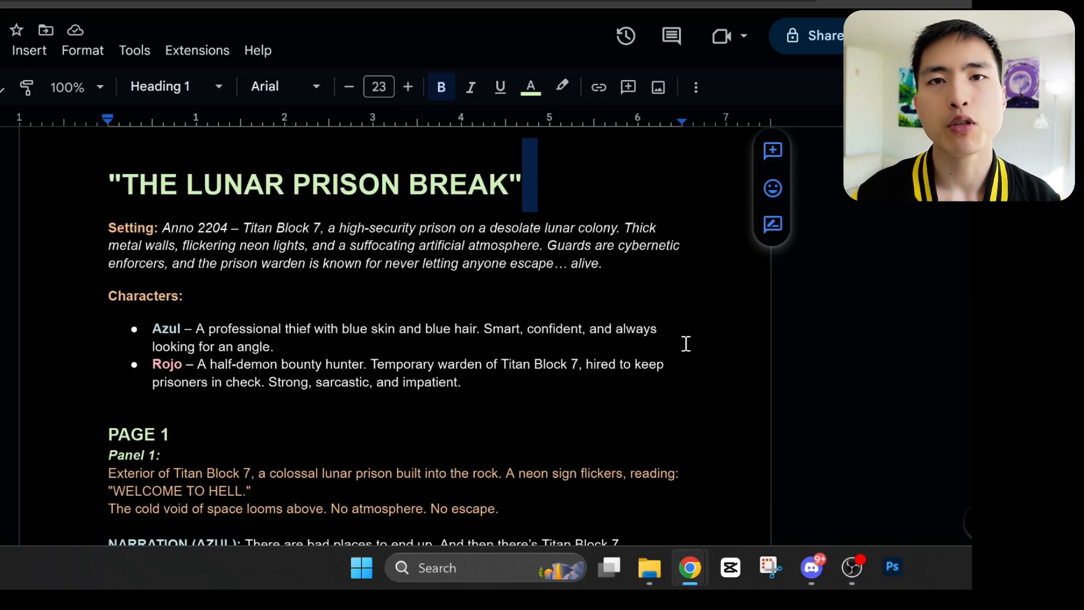
left_click(686, 344)
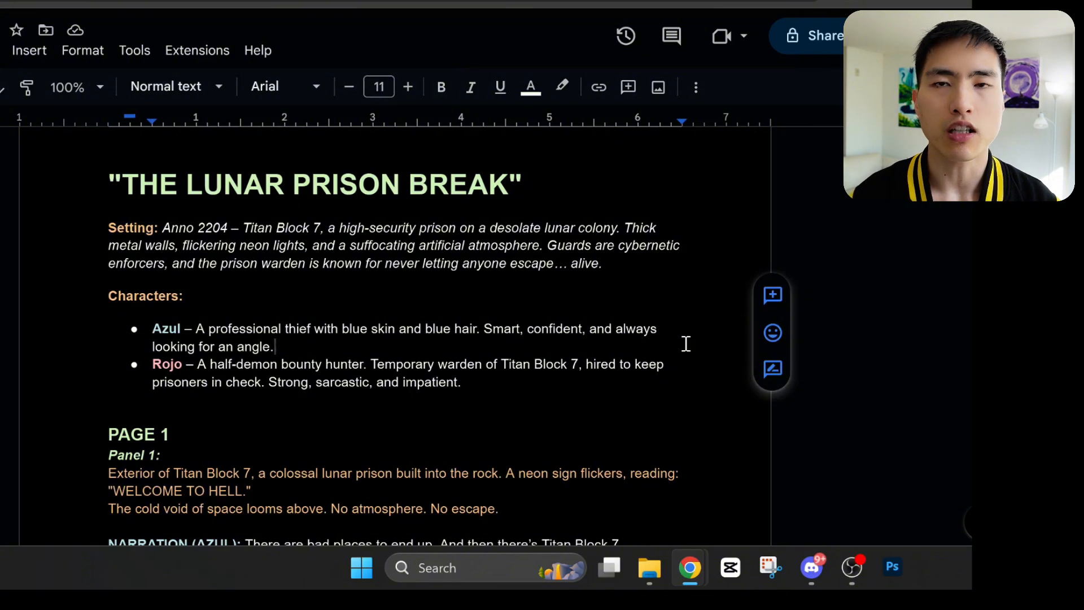
scroll(686, 344, "down", 5)
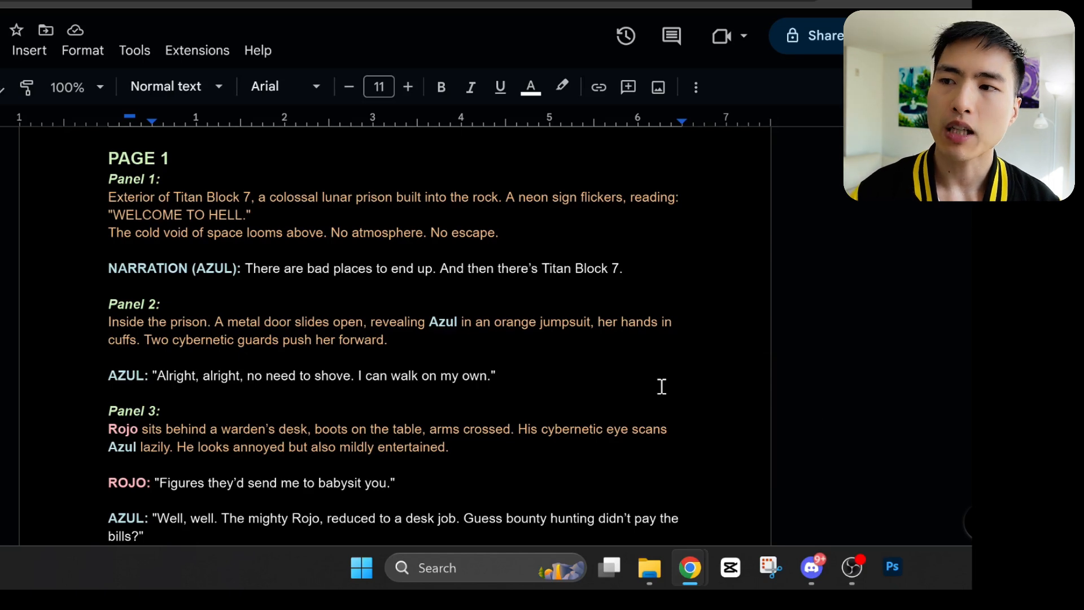
scroll(662, 386, "down", 6)
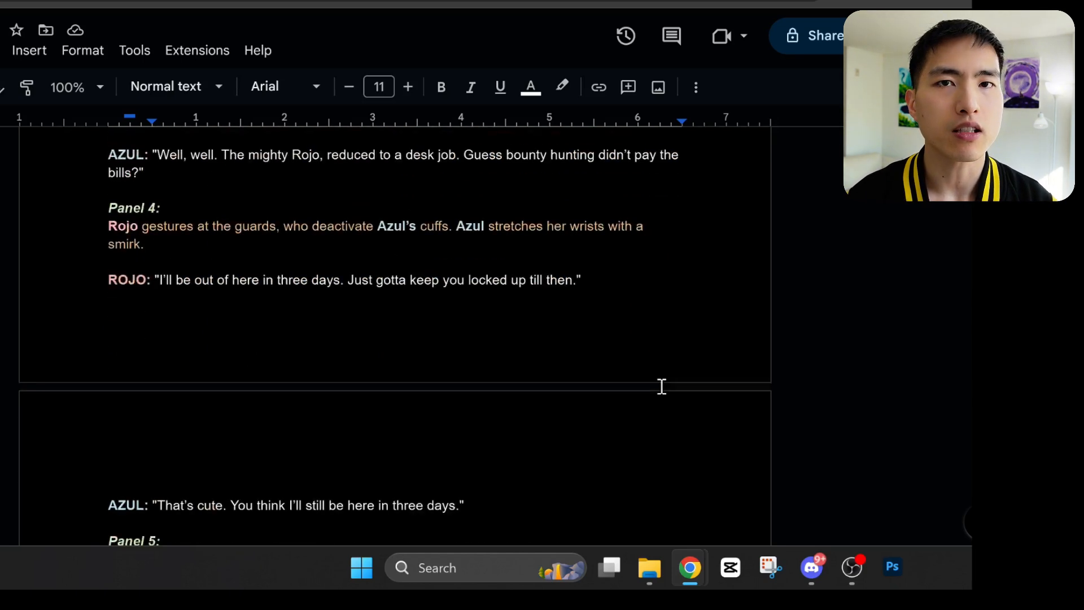
scroll(662, 387, "down", 8)
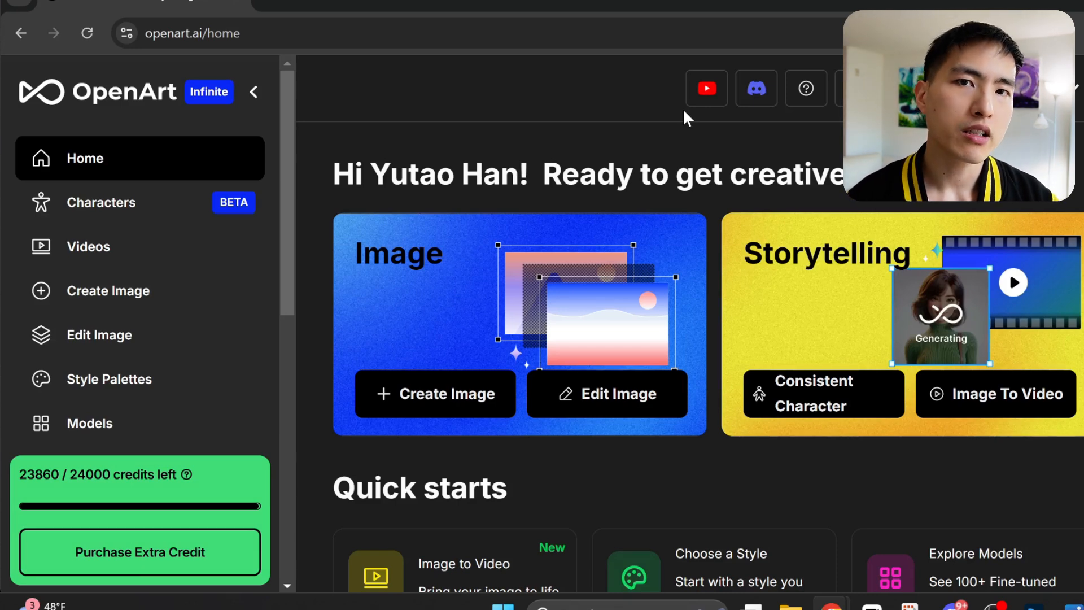
Step: In OpenArt, open the image creation page and set the output aspect ratio to Vertical
left_click(137, 303)
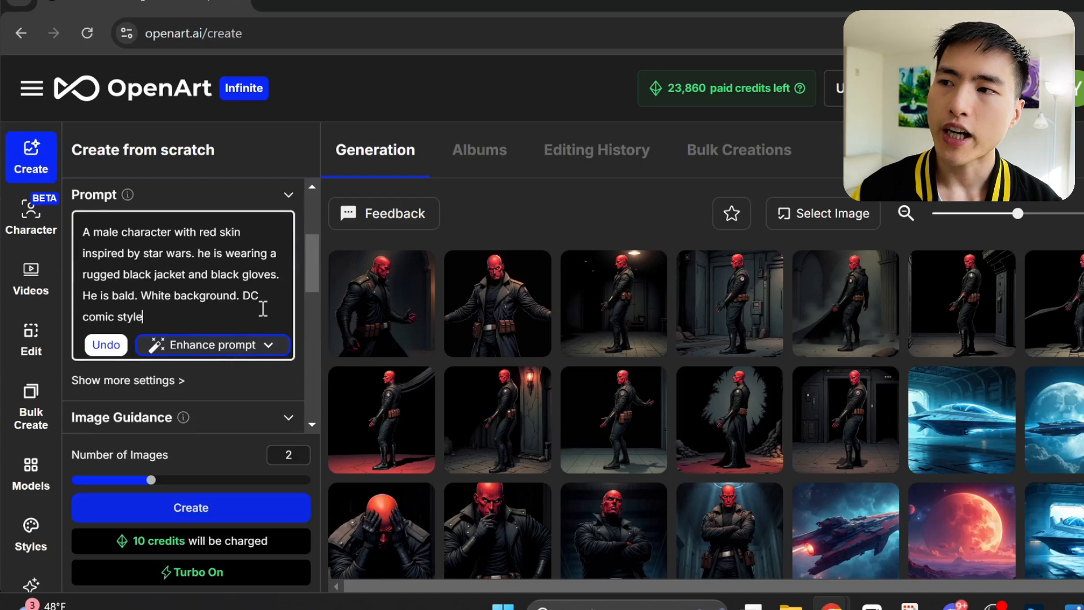
scroll(263, 308, "down", 5)
scroll(262, 308, "down", 1)
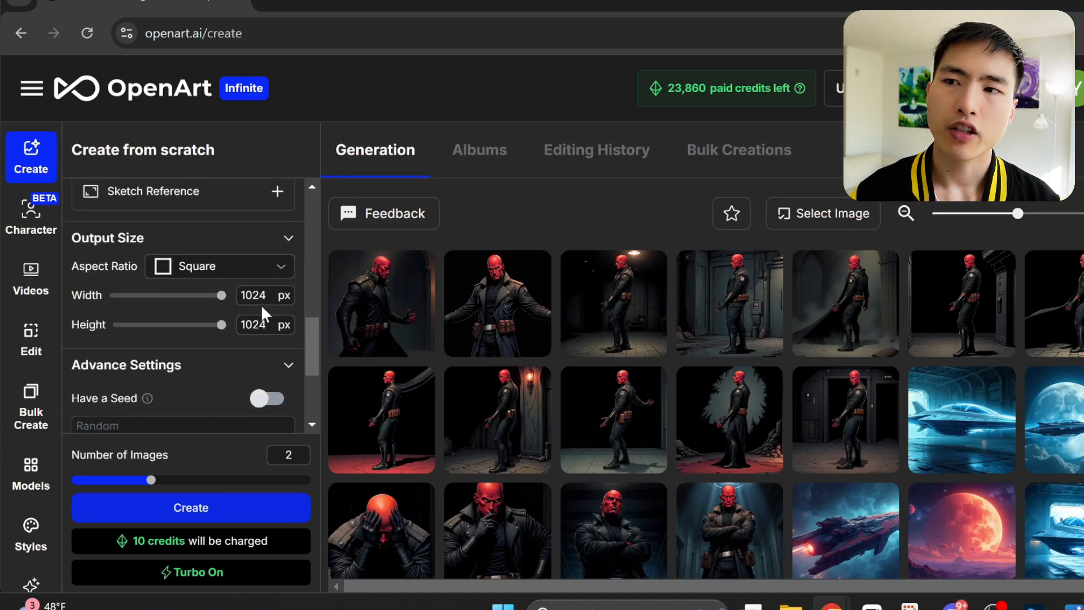
left_click(269, 280)
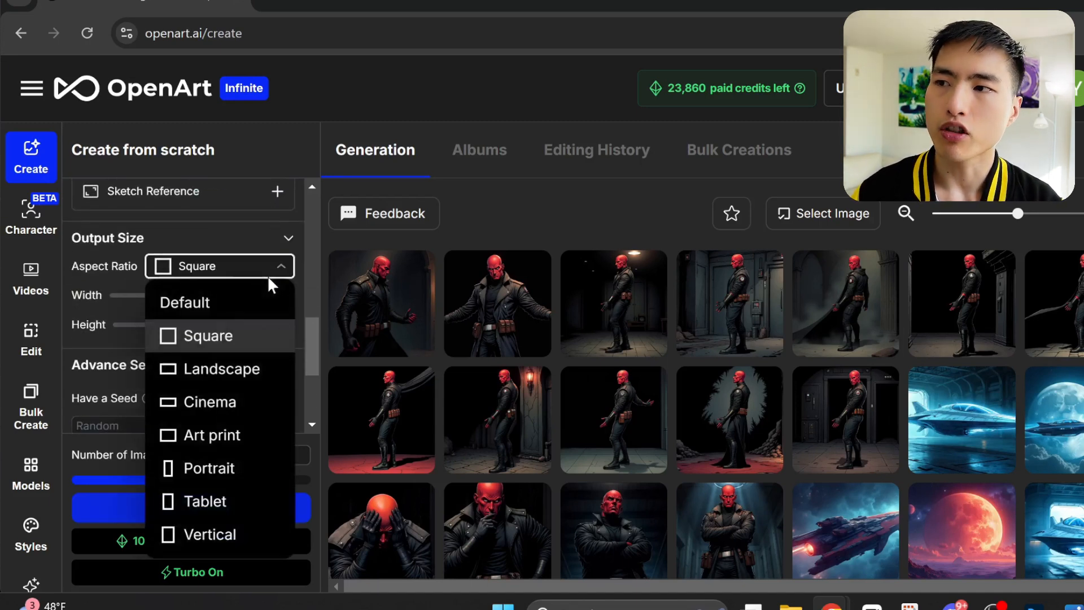
left_click(257, 540)
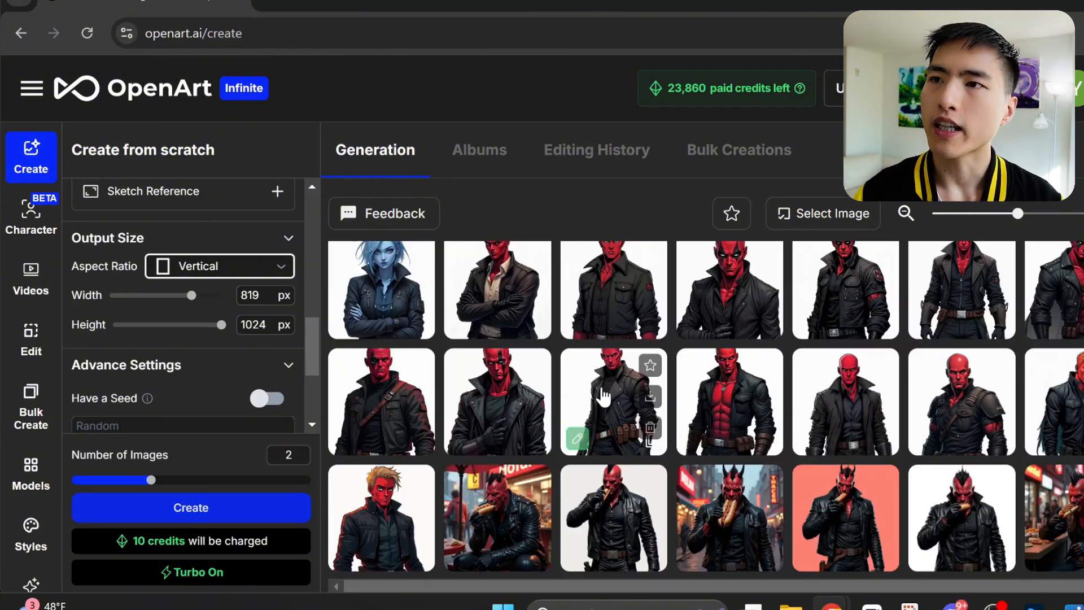
Step: Examine the generated bald red-skinned man and blue-skinned woman with their generation details, and close the preview
left_click(603, 395)
key("ctrl+minus")
key("ctrl+minus")
key("ctrl+minus")
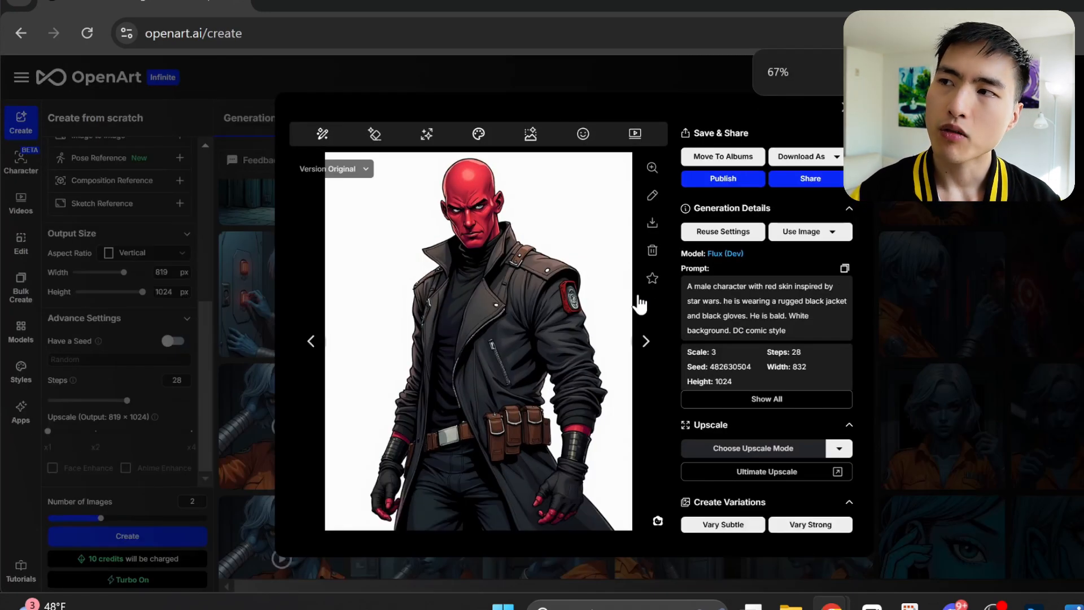
key("ctrl+plus")
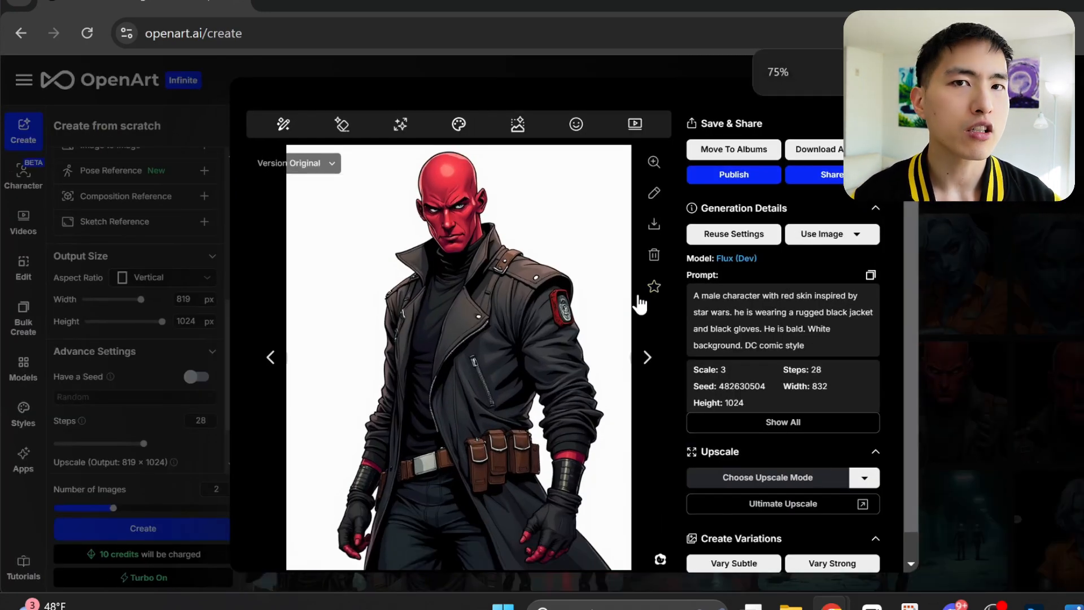
key("ctrl+plus")
key("ctrl+plus")
key("ctrl+plus")
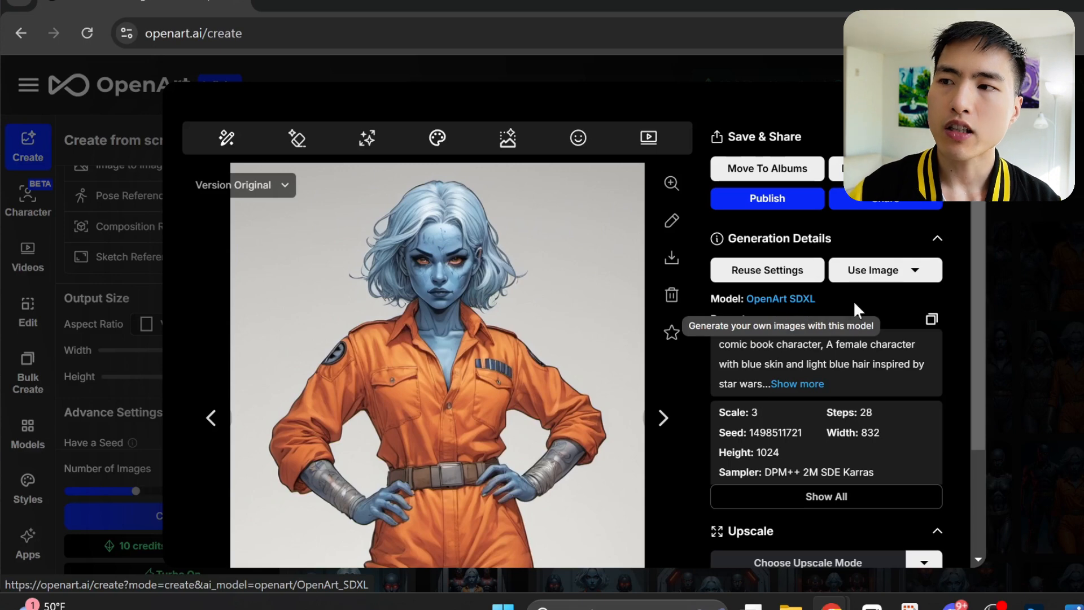
left_click(1053, 300)
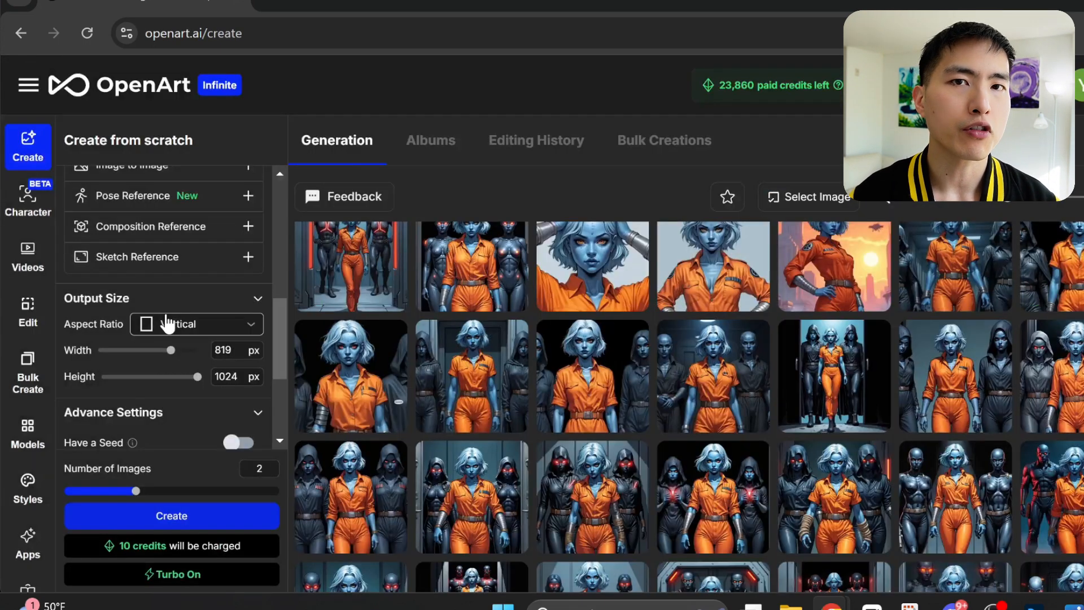
Step: Go from the model selection to the saved characters and open the page for creating a new character
scroll(201, 310, "up", 5)
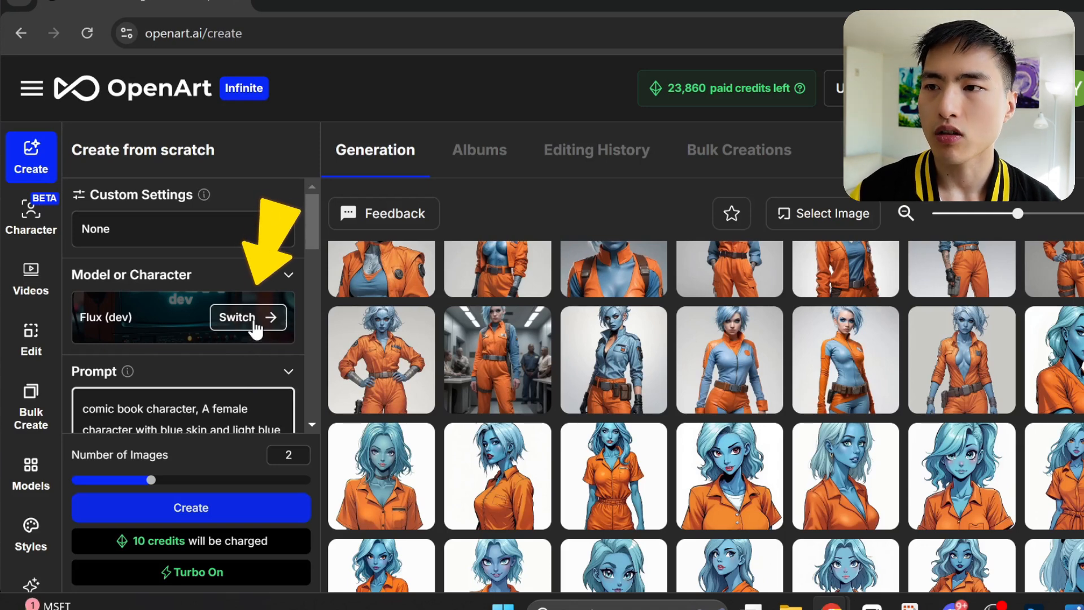
left_click(249, 317)
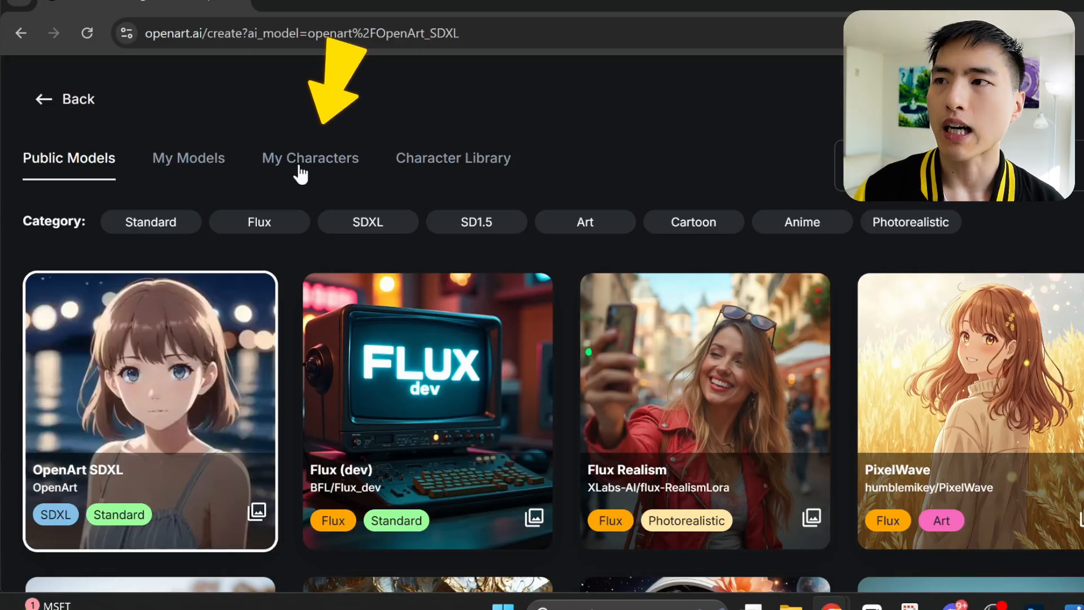
left_click(301, 169)
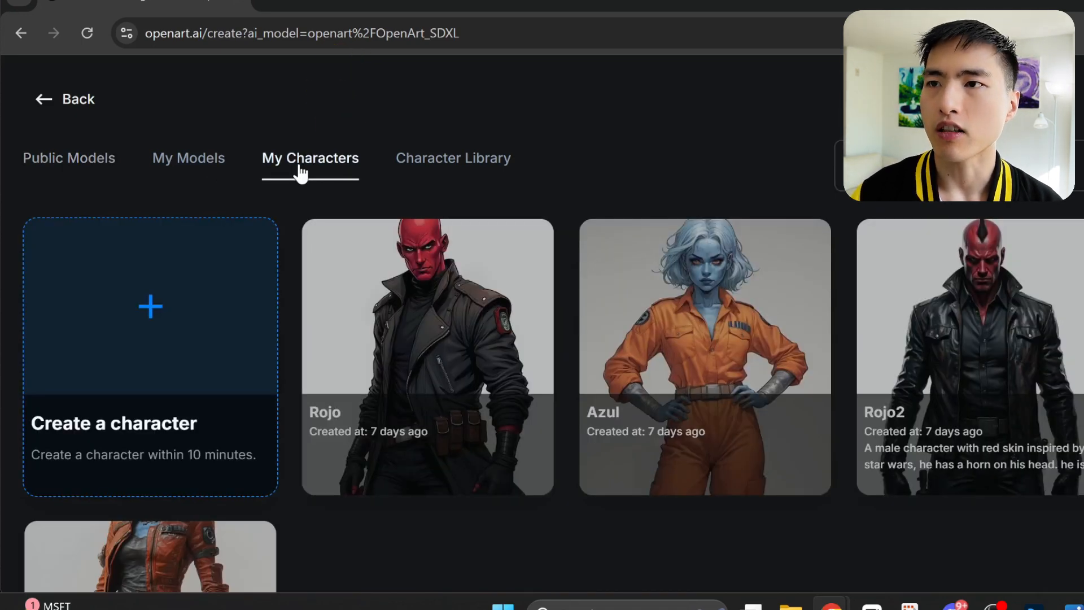
left_click(208, 346)
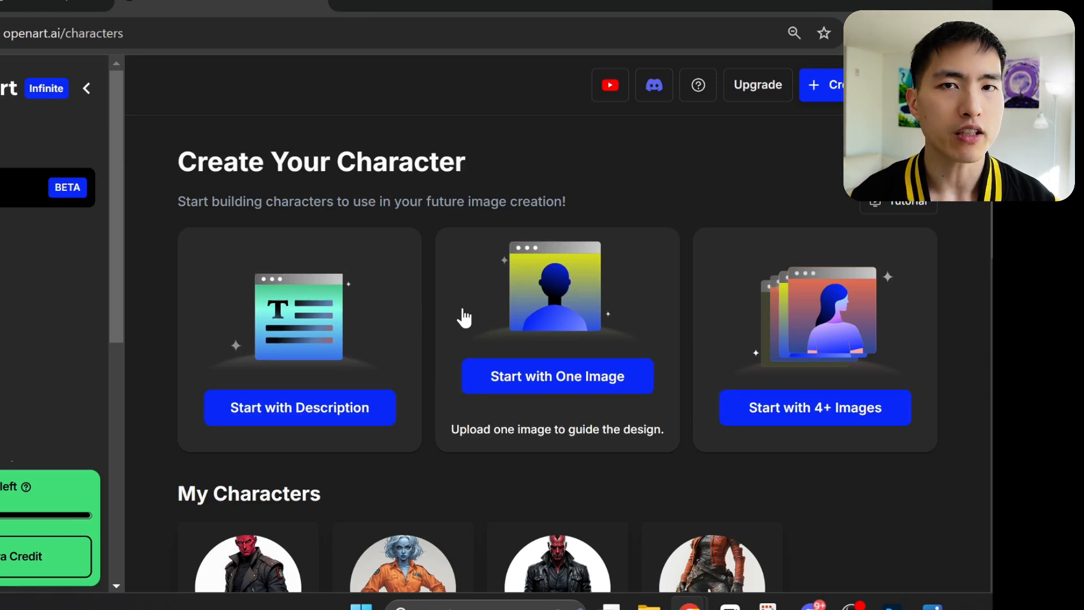
Step: Fill in a one-image character with the red-skinned man's picture as reference and the name Rojo, and close the form
left_click(493, 394)
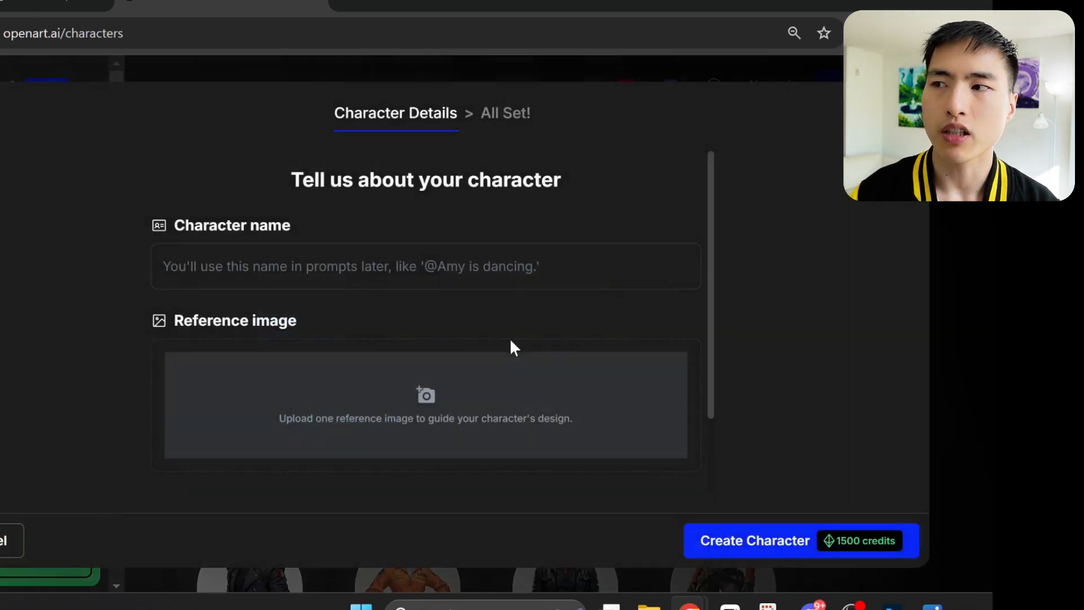
key("alt+Tab")
left_click_drag(829, 233, 209, 399)
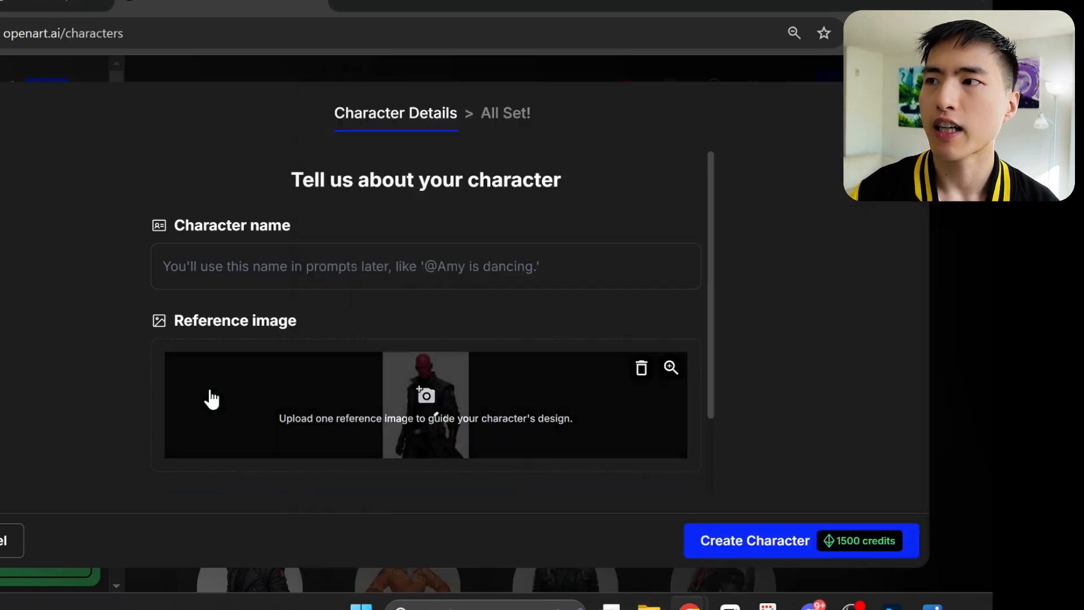
left_click(477, 266)
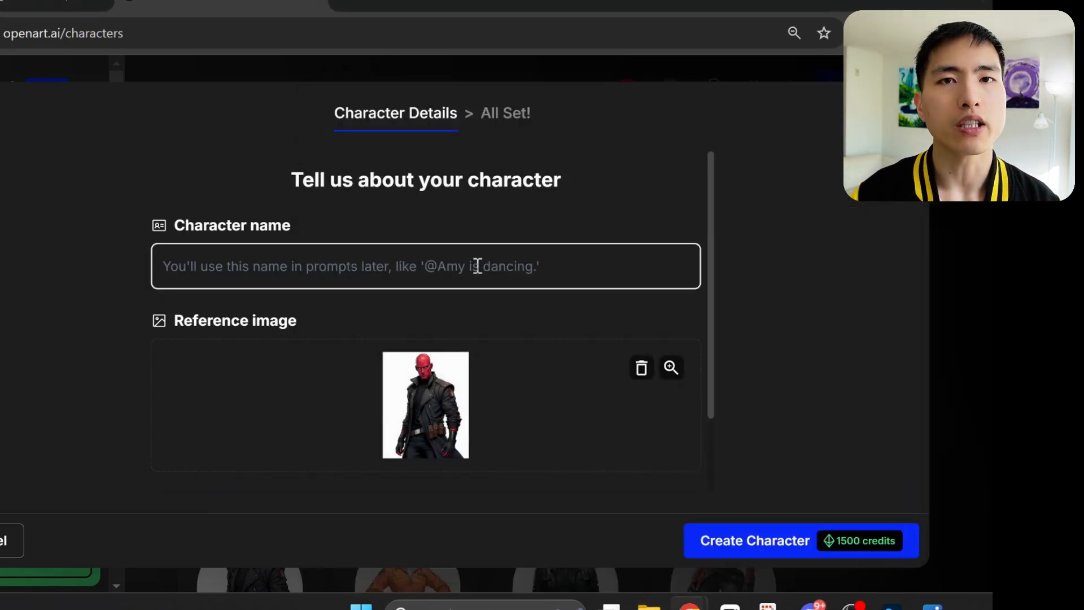
type("Rojo")
key("ctrl+minus")
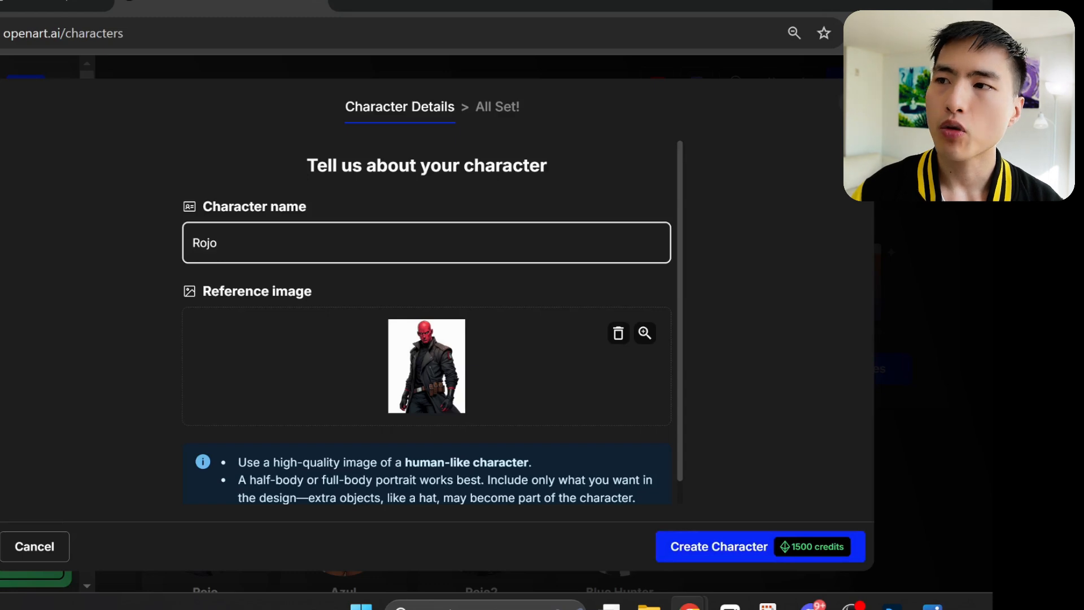
left_click(854, 103)
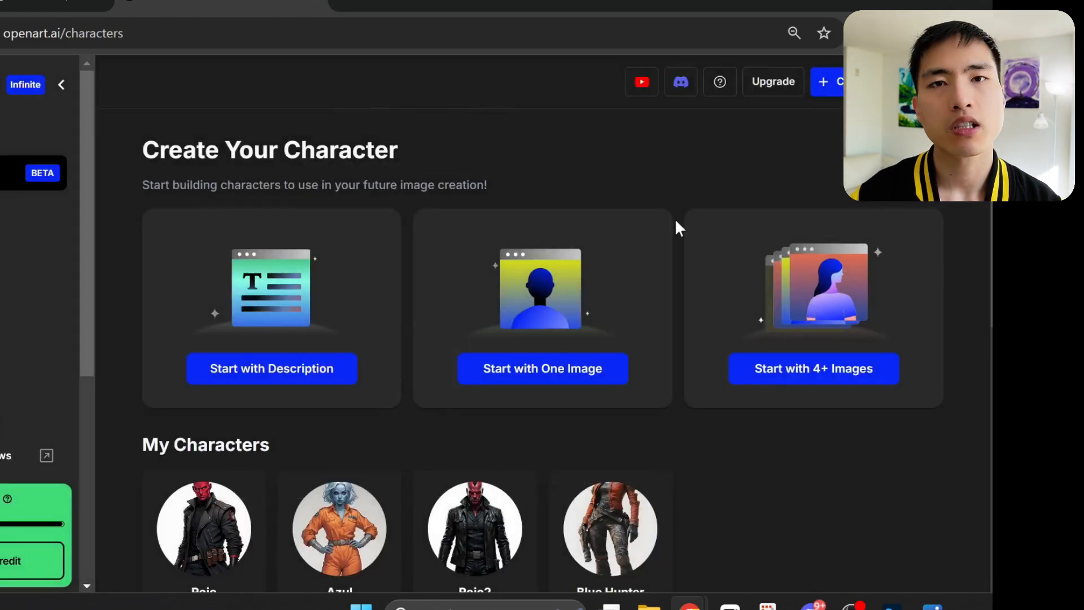
Step: Start a new visual with the saved character Rojo in the Prompt & Reference creation mode
scroll(677, 223, "down", 3)
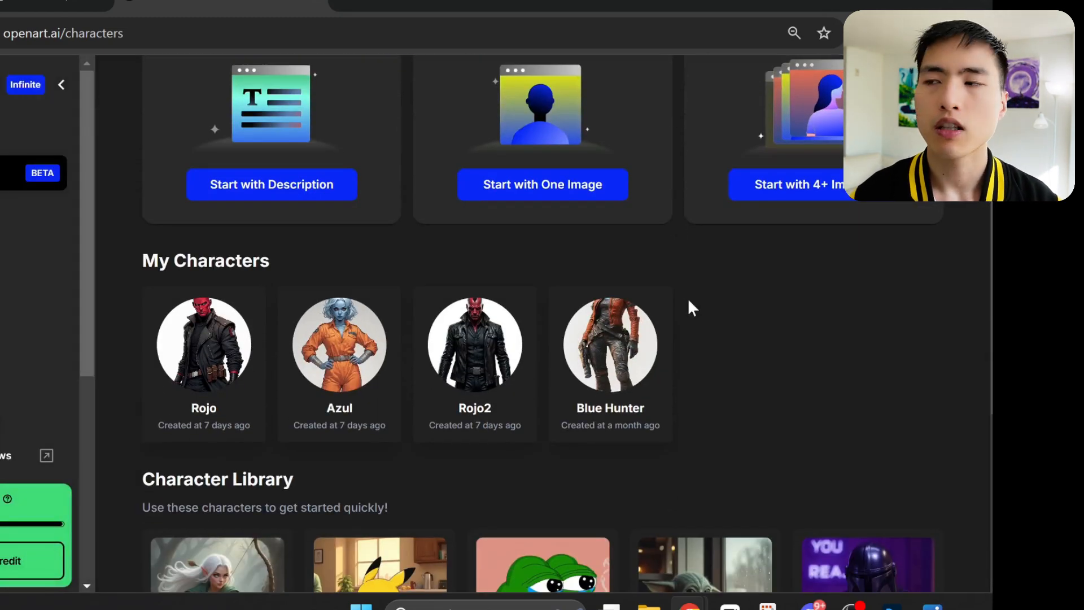
key("ctrl+plus")
key("ctrl+plus")
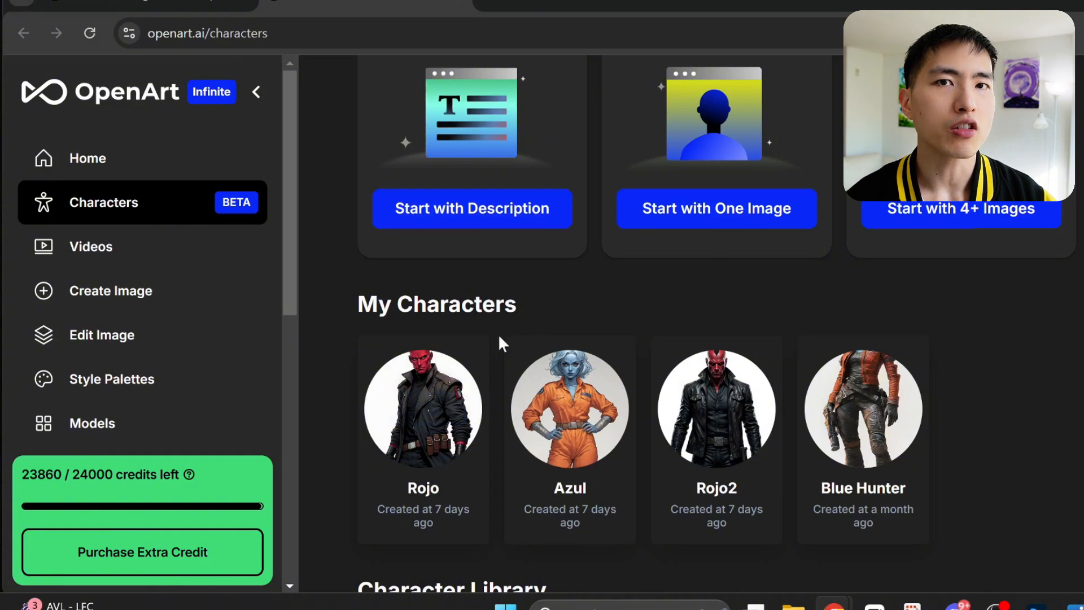
mouse_move(437, 414)
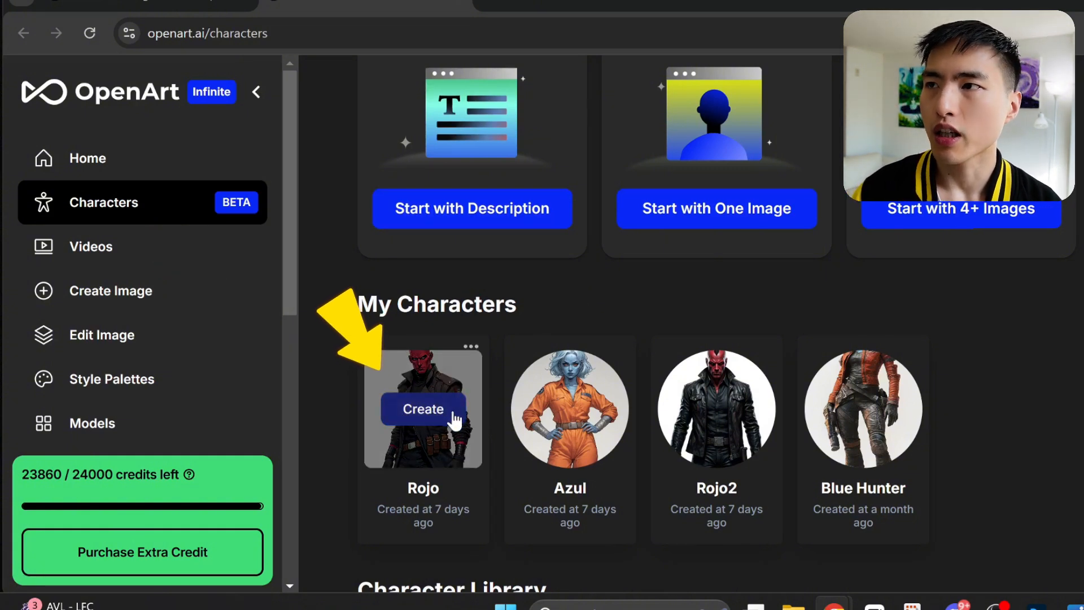
left_click(455, 419)
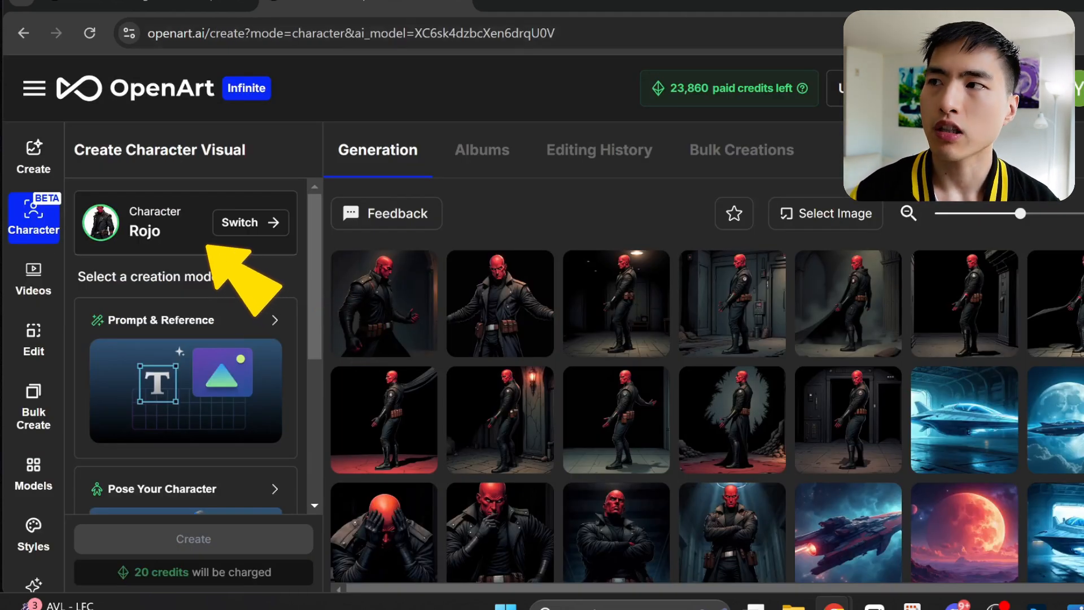
scroll(187, 350, "down", 1)
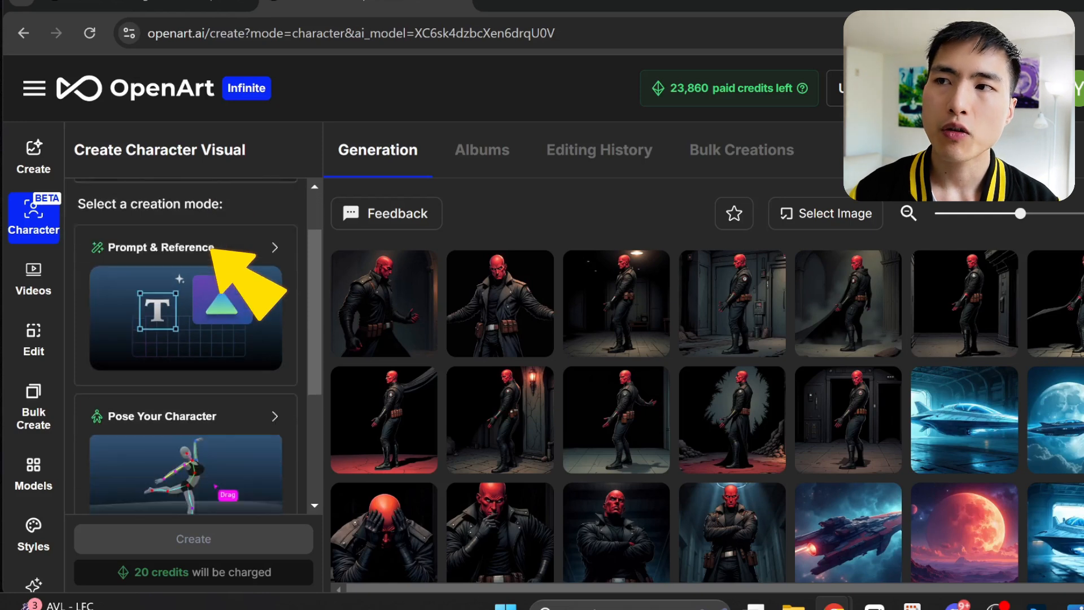
scroll(267, 291, "down", 1)
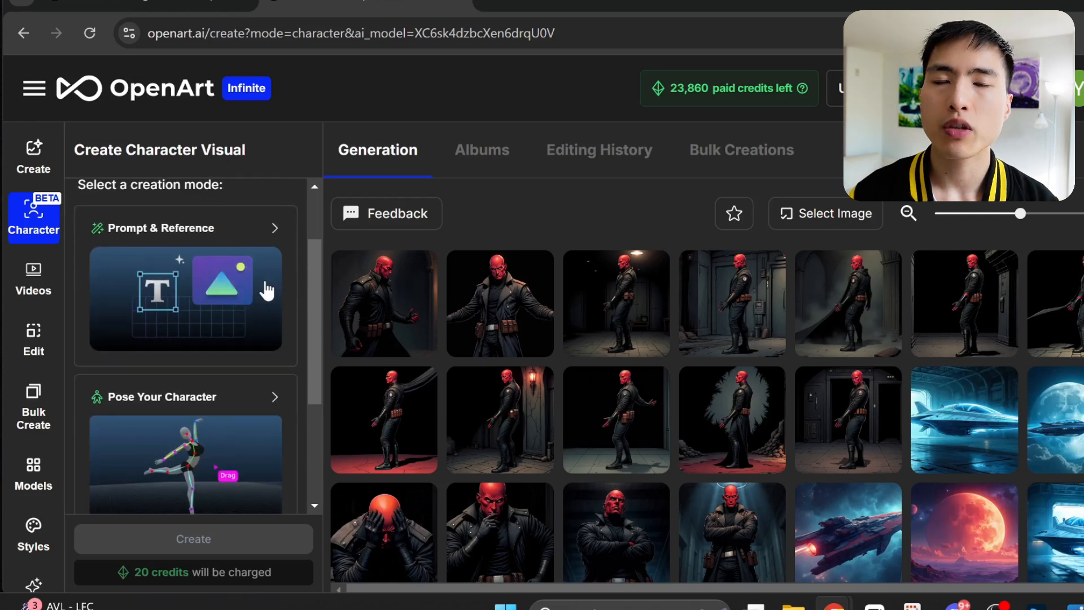
left_click(271, 334)
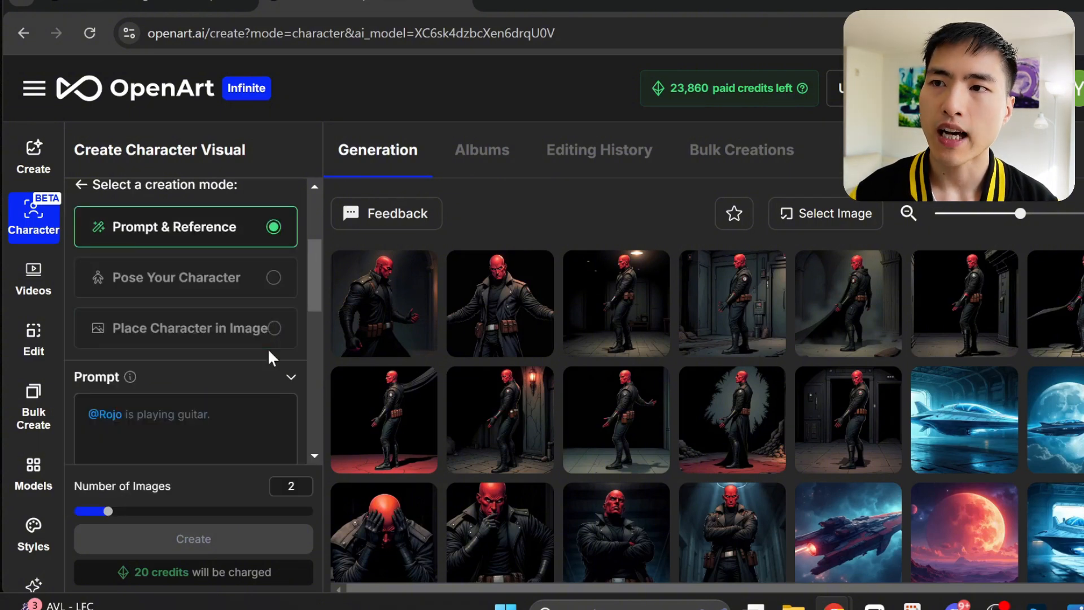
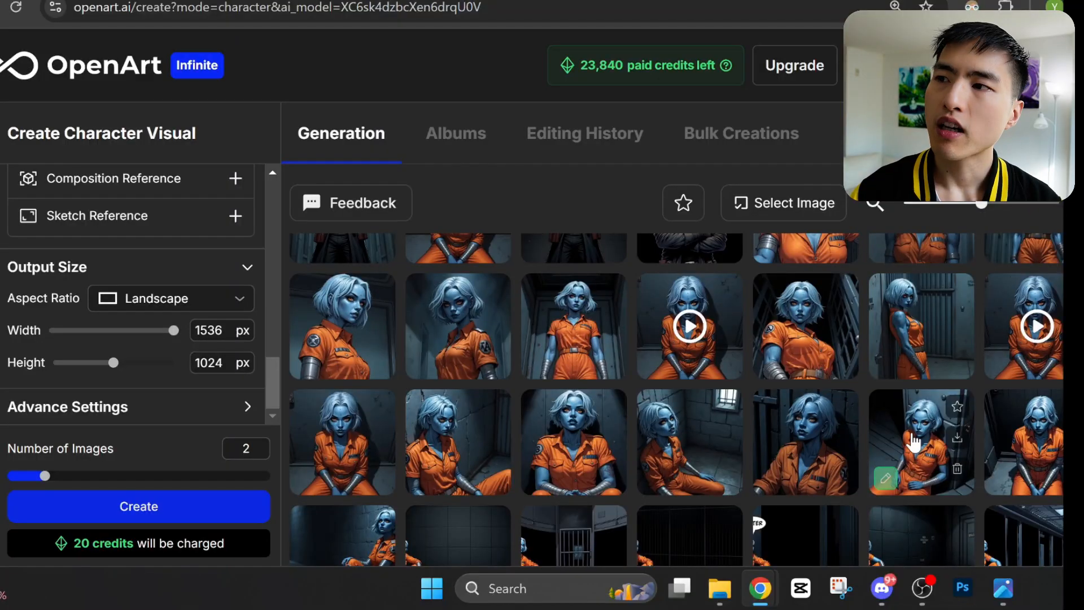
Step: Examine the generated comic images of Azul and Rojo together with the prompts used for them
left_click(767, 455)
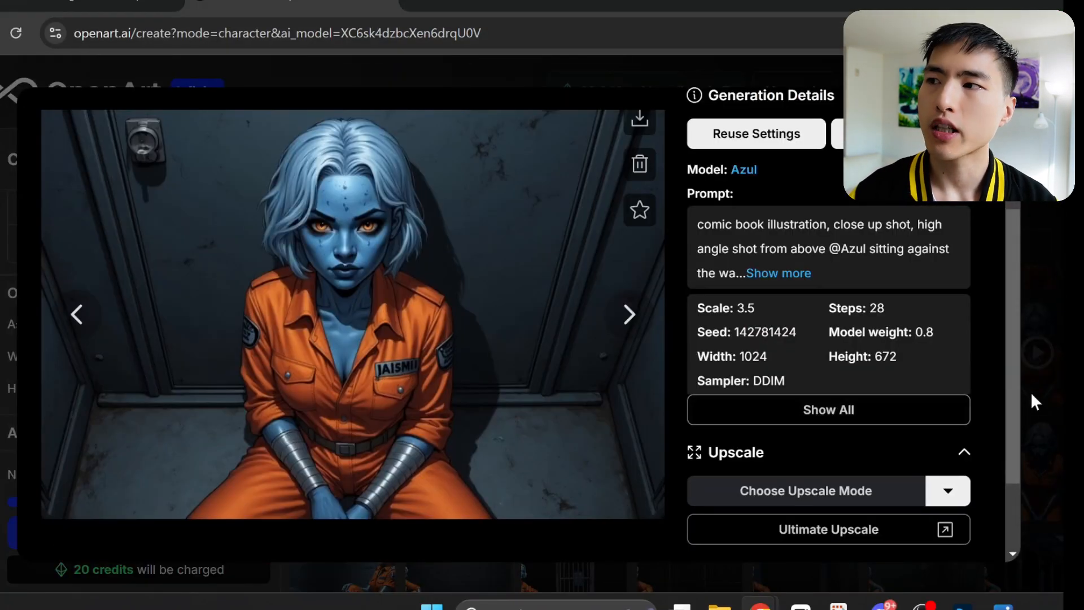
key("Right")
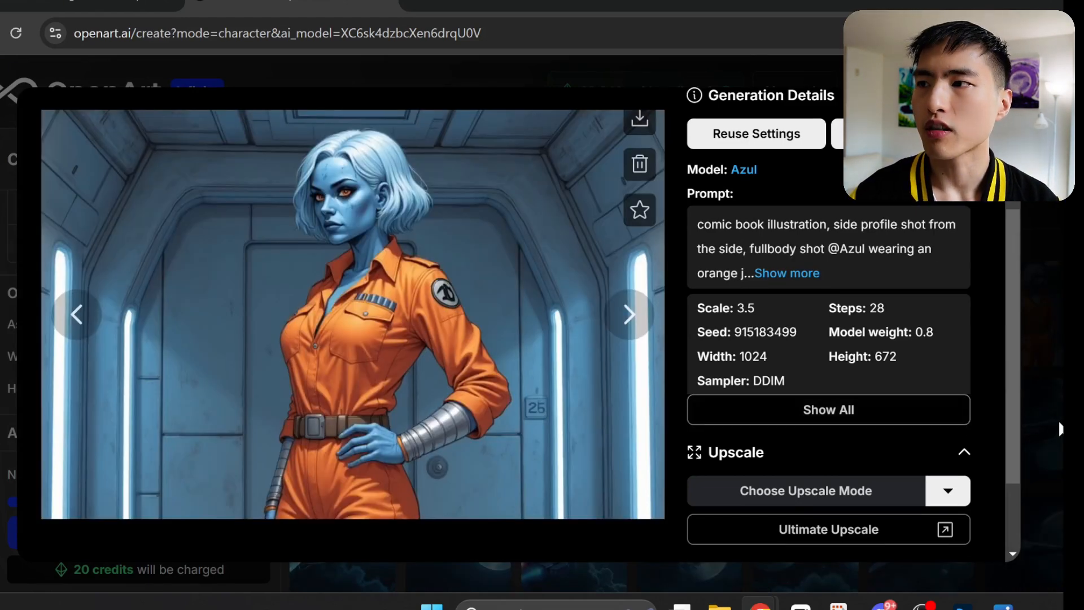
key("Right")
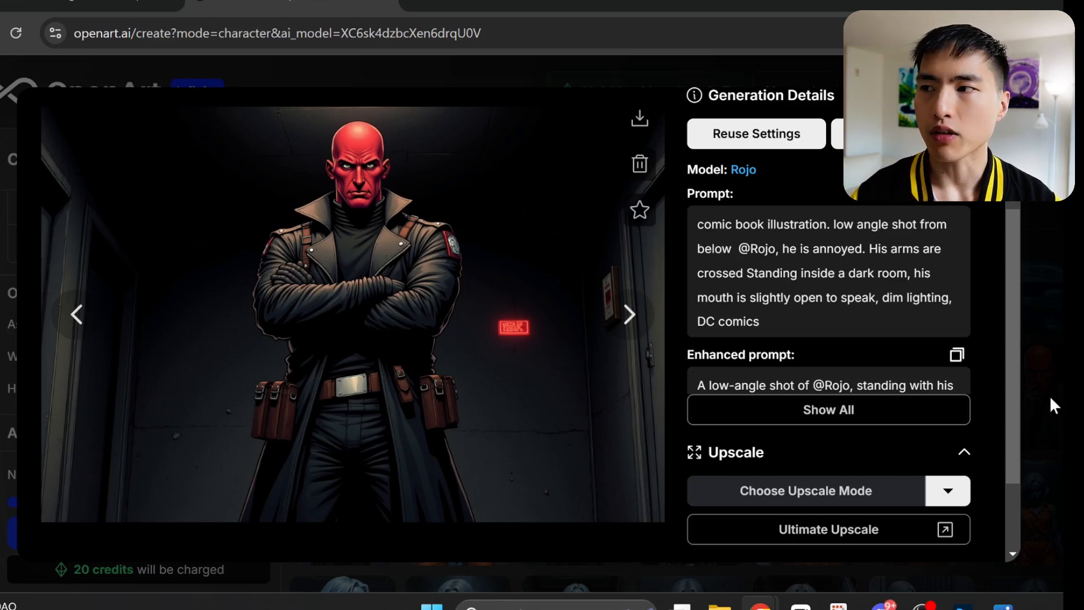
Step: Open the Azul cockpit image in the editor and mask her orange shirt for inpainting with the prompt "wearing a black shirt"
key("Right")
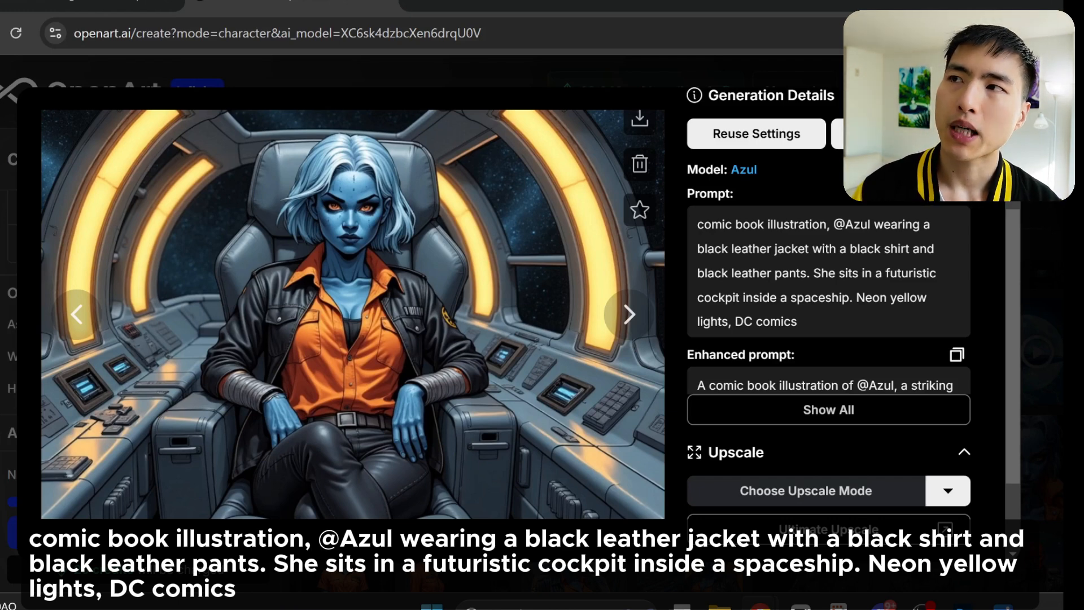
scroll(629, 169, "up", 2)
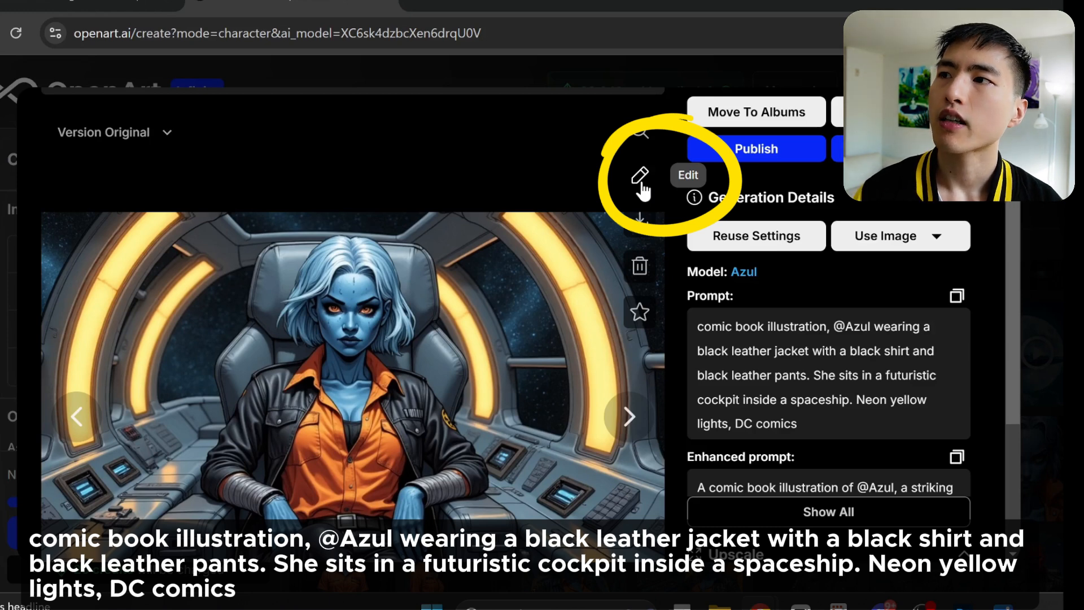
left_click(641, 176)
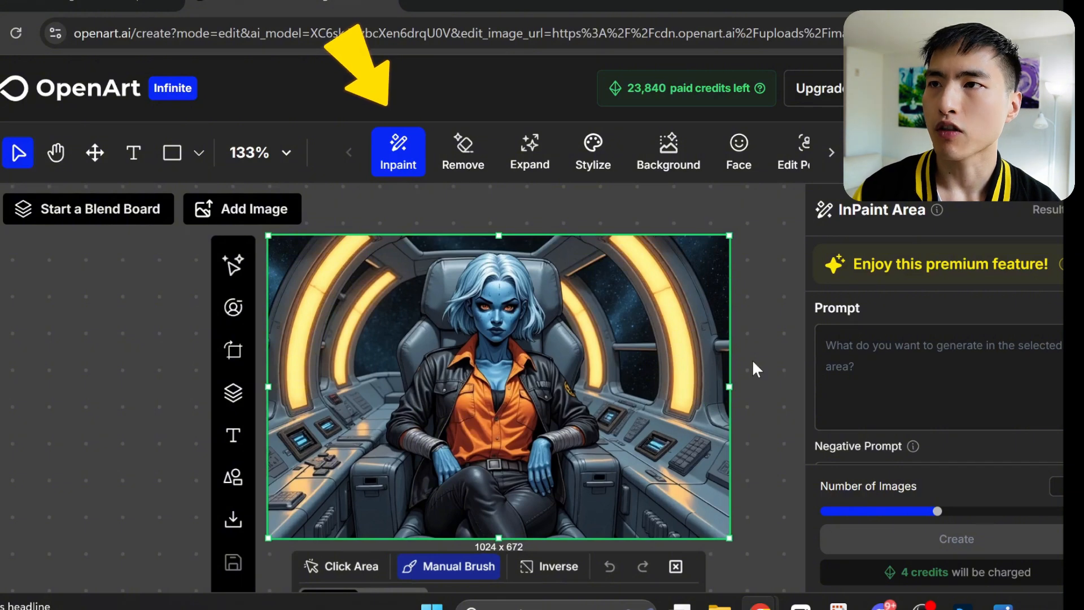
mouse_move(467, 345)
left_mouse_down()
mouse_move(490, 450)
mouse_move(488, 411)
mouse_move(511, 391)
mouse_move(517, 464)
left_mouse_up()
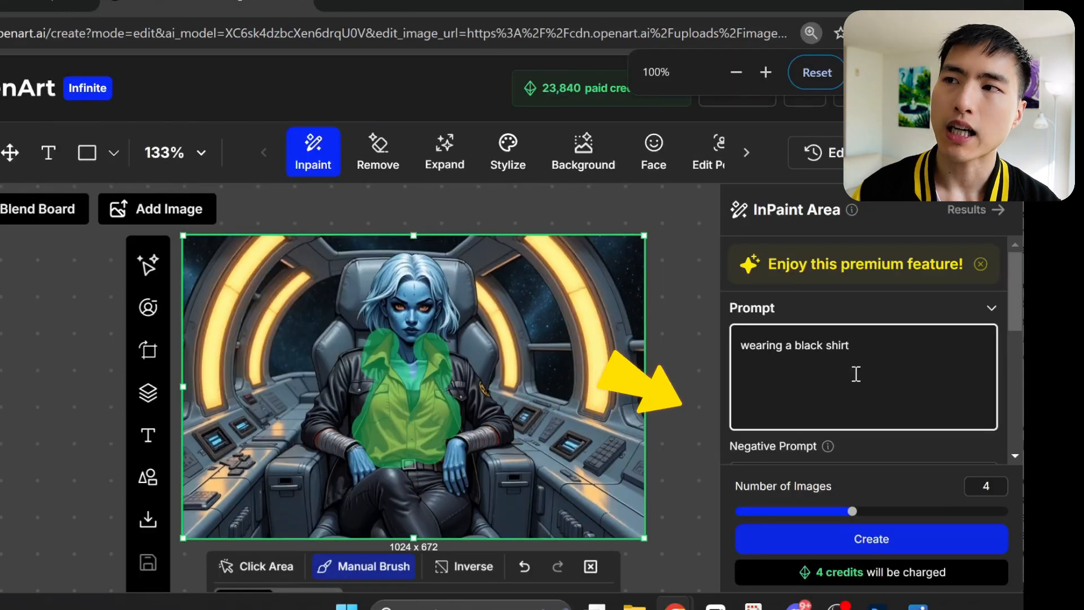
Step: Generate 4 inpainted versions with the Premium (Flux) model and pick one of the results
scroll(909, 366, "down", 4)
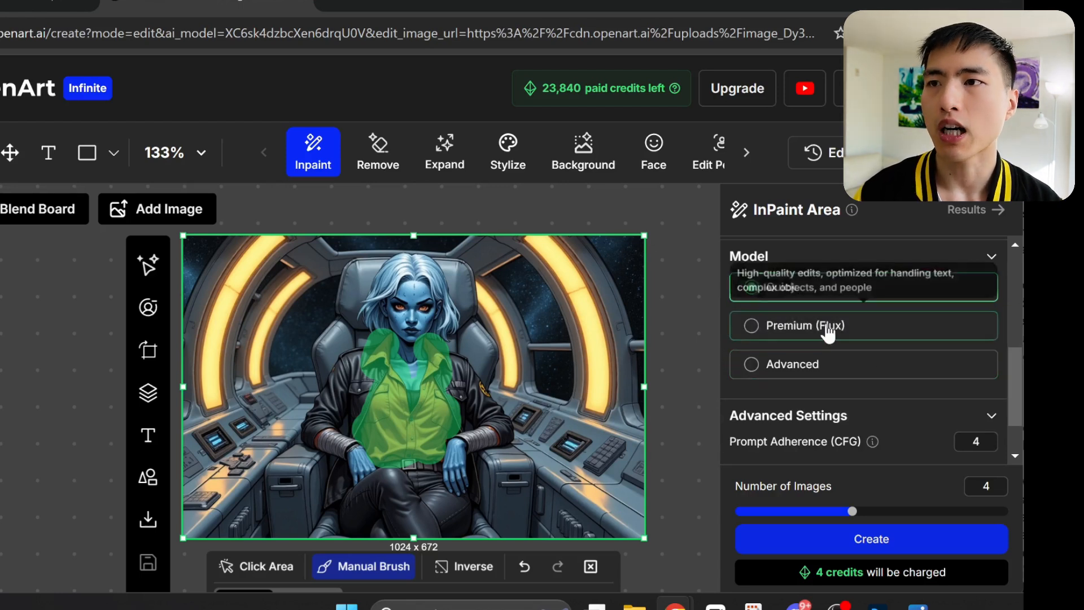
left_click(841, 328)
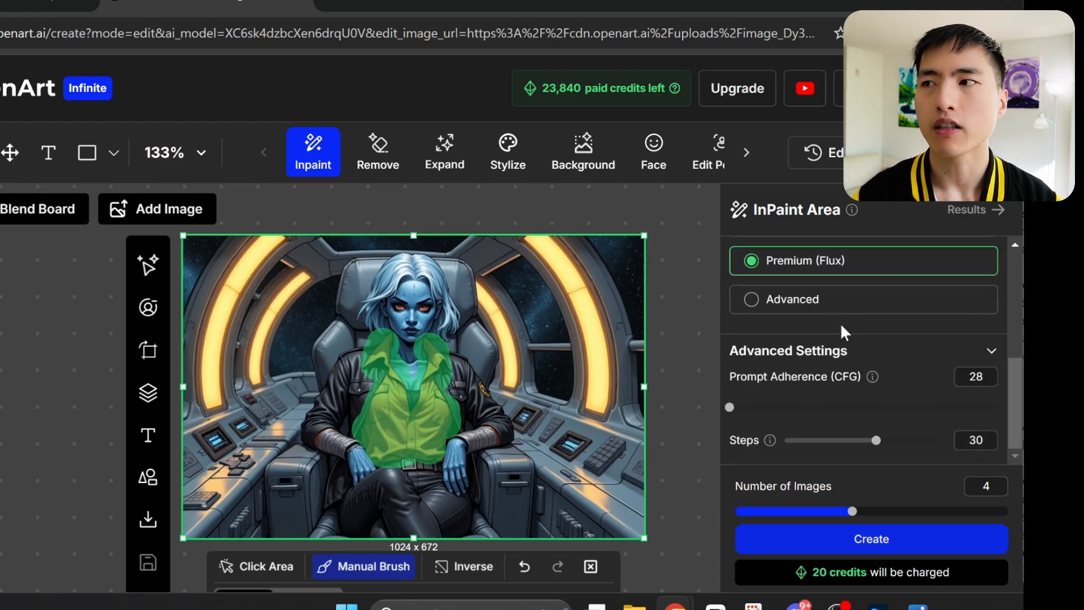
left_click(800, 538)
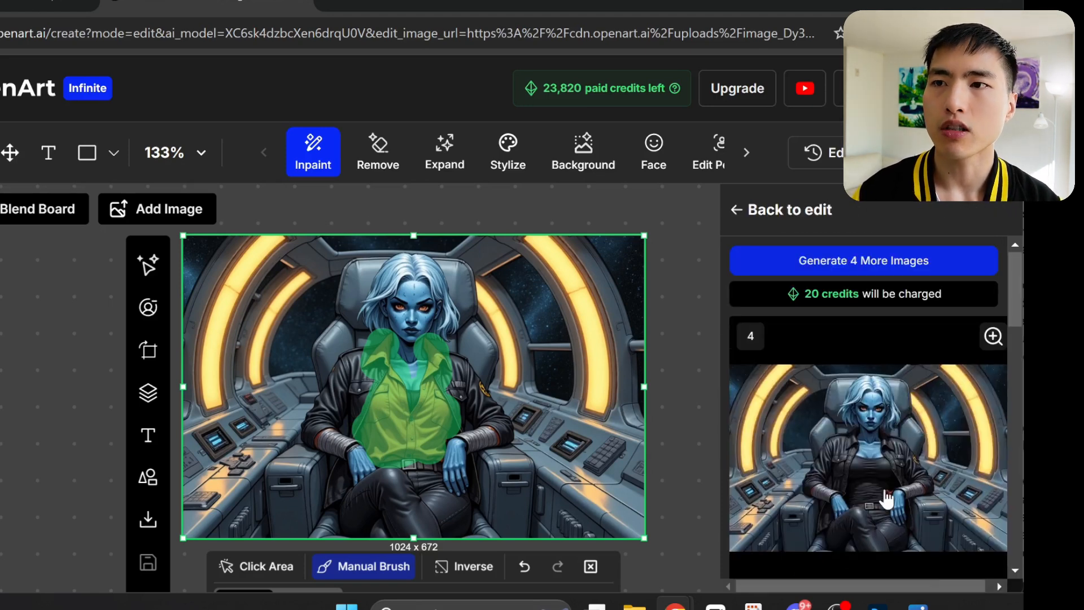
left_click(947, 487)
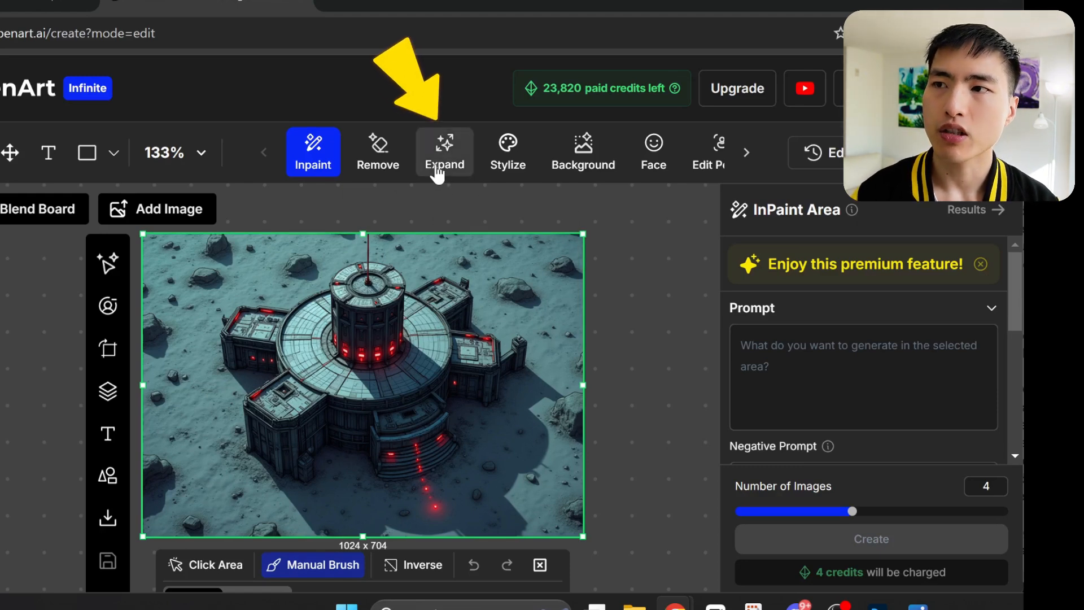
Step: Expand the moon building image beyond its borders with the prompt "comic book illustration, a building on the moon" and fewer output images
left_click(455, 149)
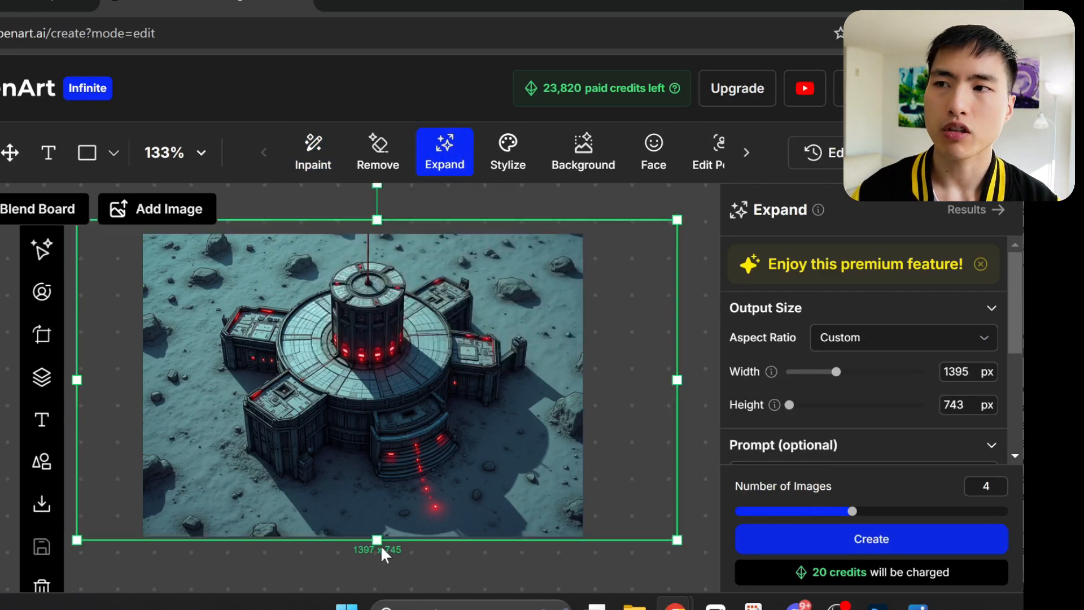
left_click_drag(378, 541, 378, 557)
left_click_drag(391, 396, 396, 399)
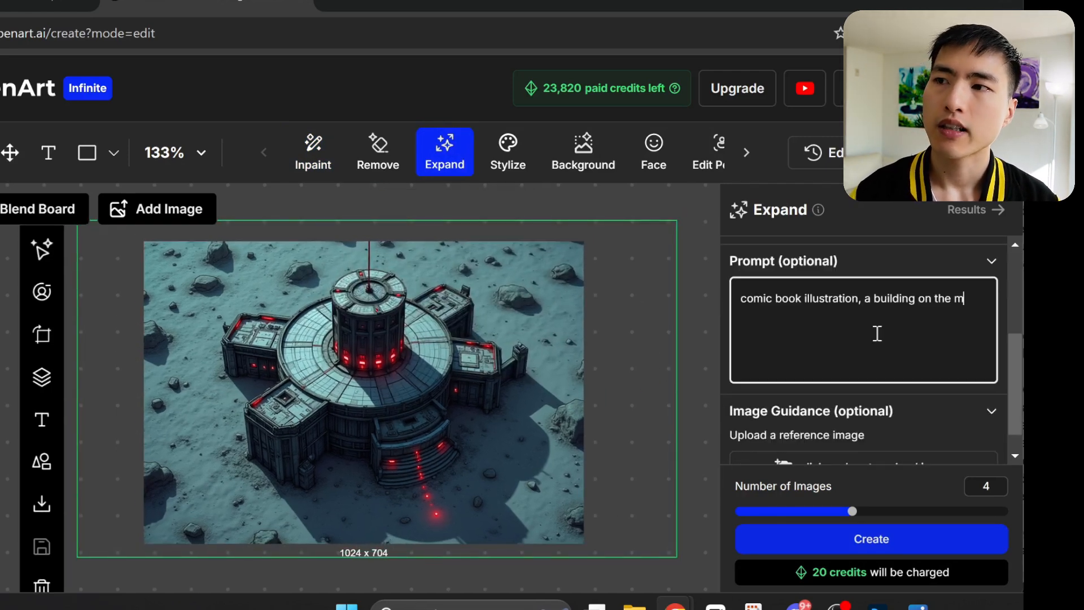
type("oon")
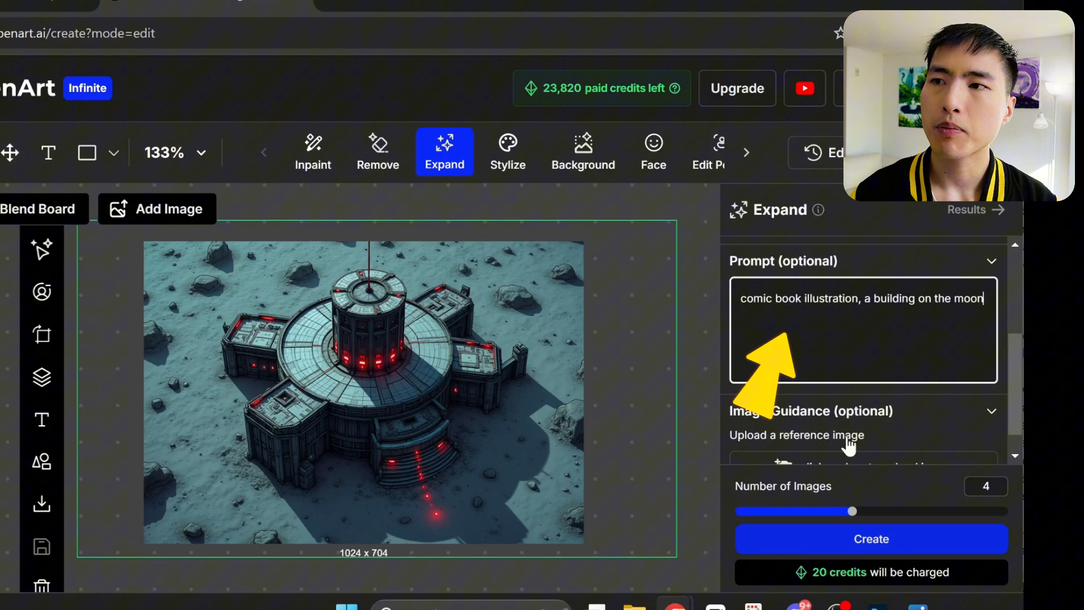
left_click(808, 512)
left_click(787, 512)
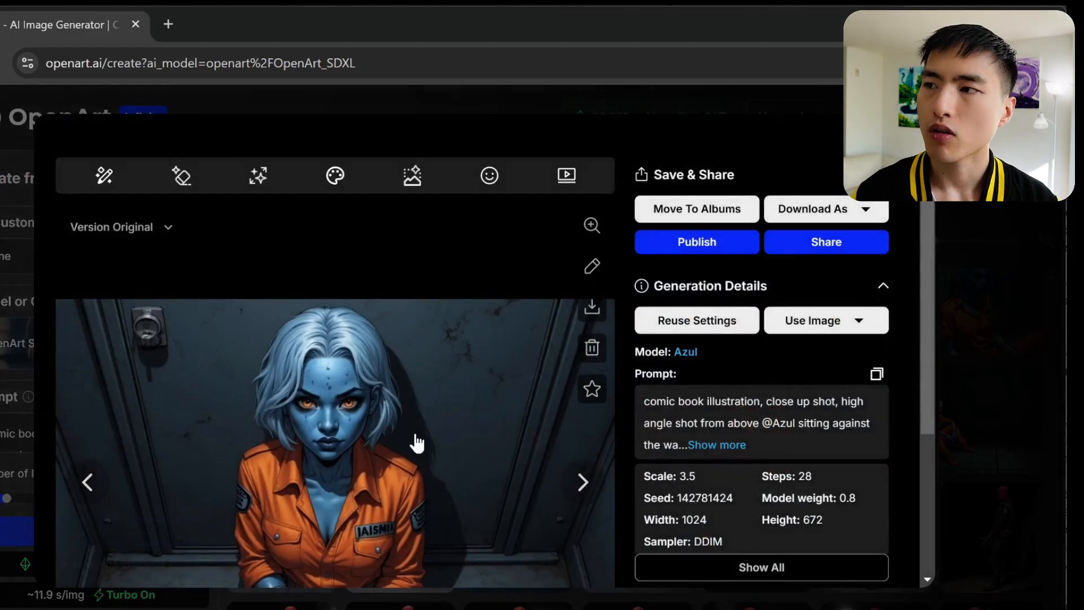
Step: Use the image of Azul sitting in the orange prison jumpsuit for Image to Video with the Kling model
scroll(416, 443, "down", 2)
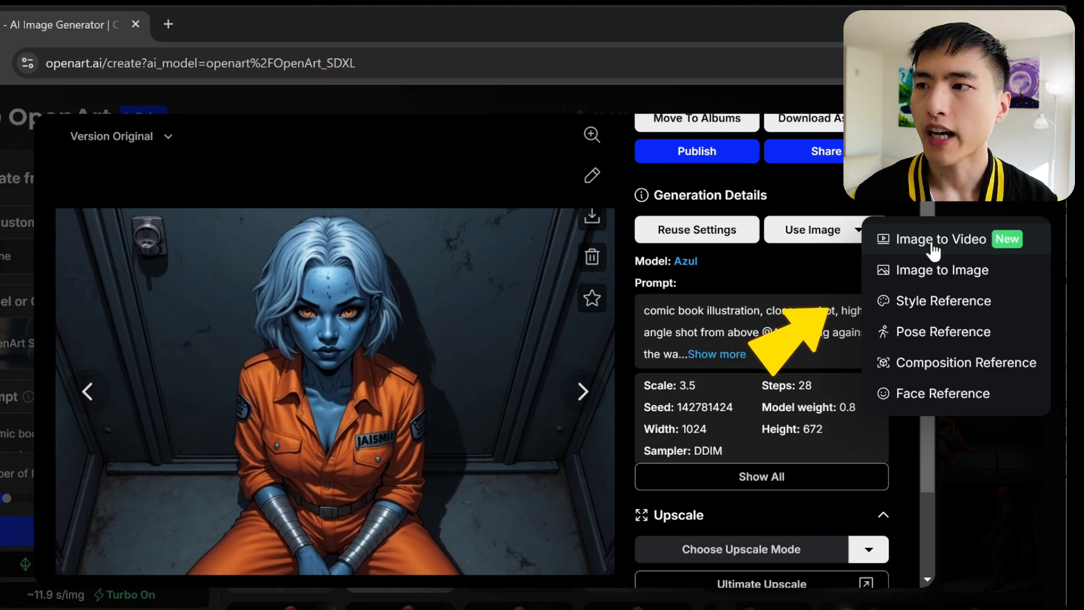
left_click(932, 242)
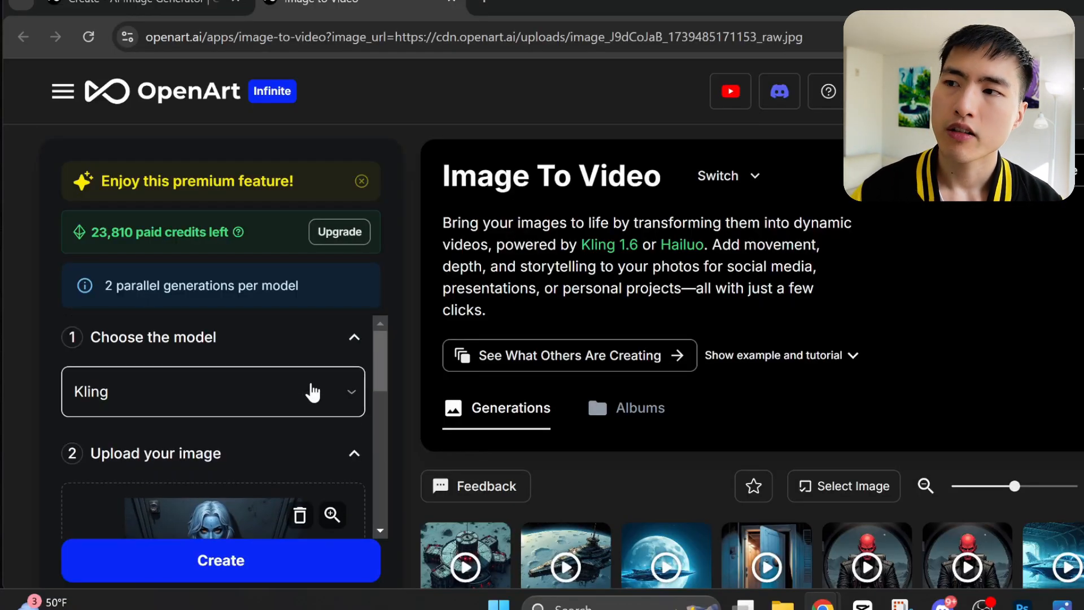
left_click(313, 391)
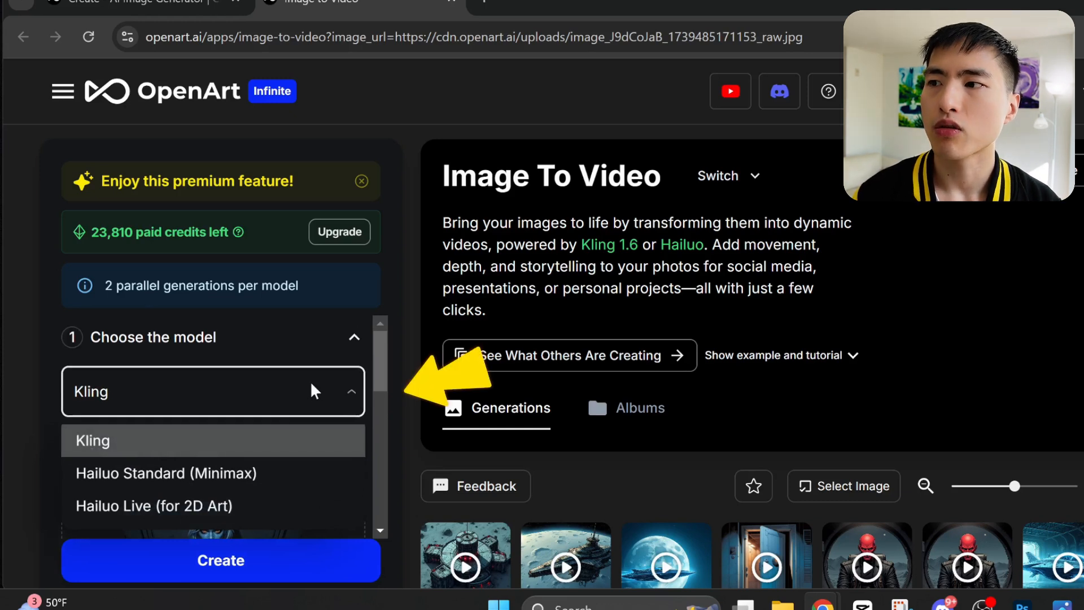
left_click(299, 444)
Step: Generate a 5s Standard-quality video of Azul with the prompt "camera zoom in, she has a creepy smile"
scroll(302, 418, "down", 5)
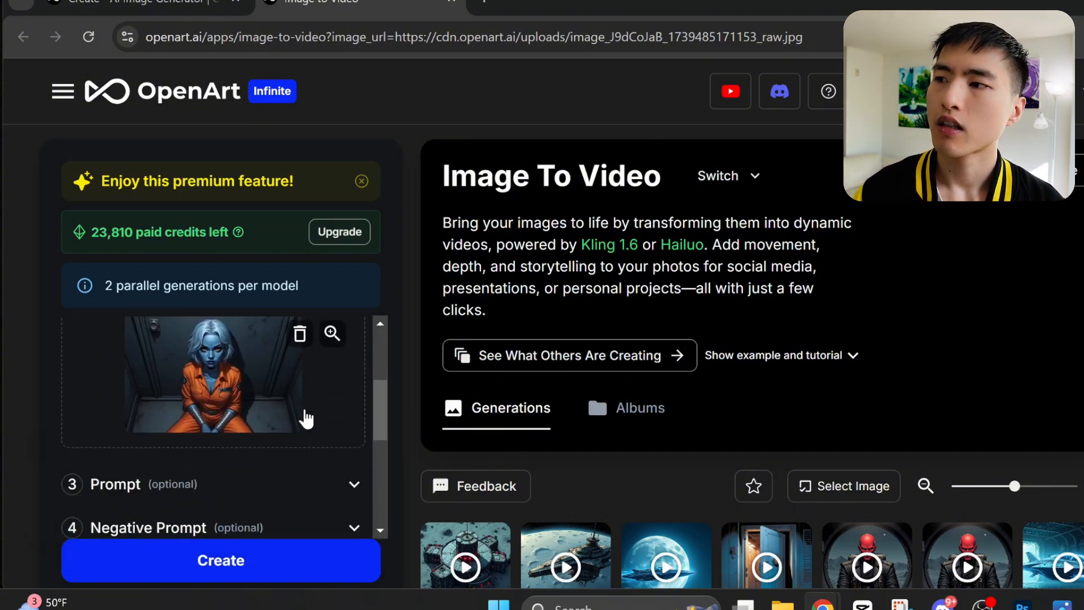
left_click(226, 393)
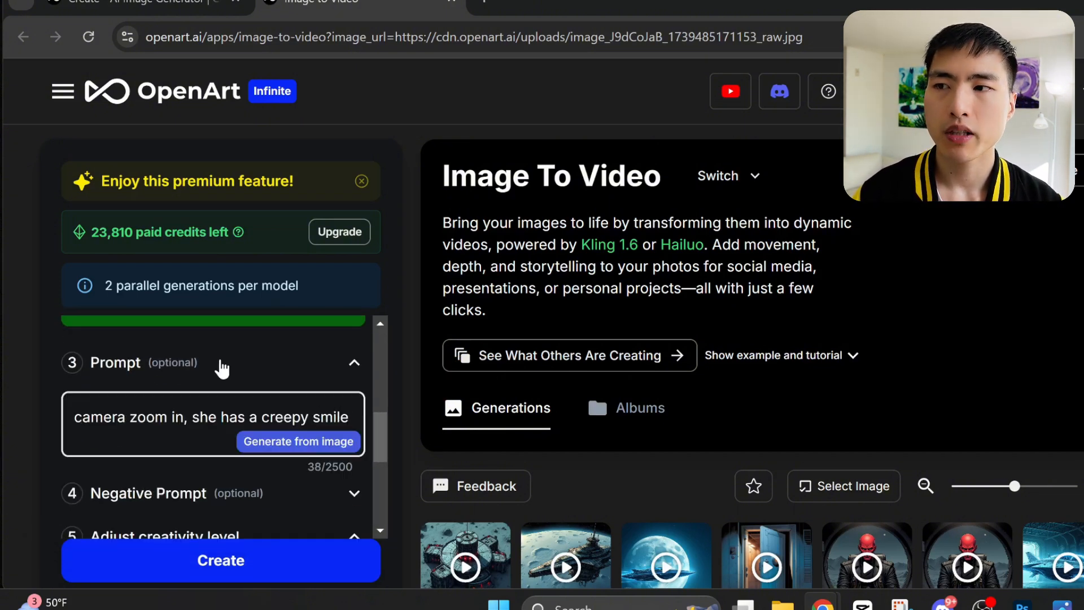
scroll(217, 403, "down", 5)
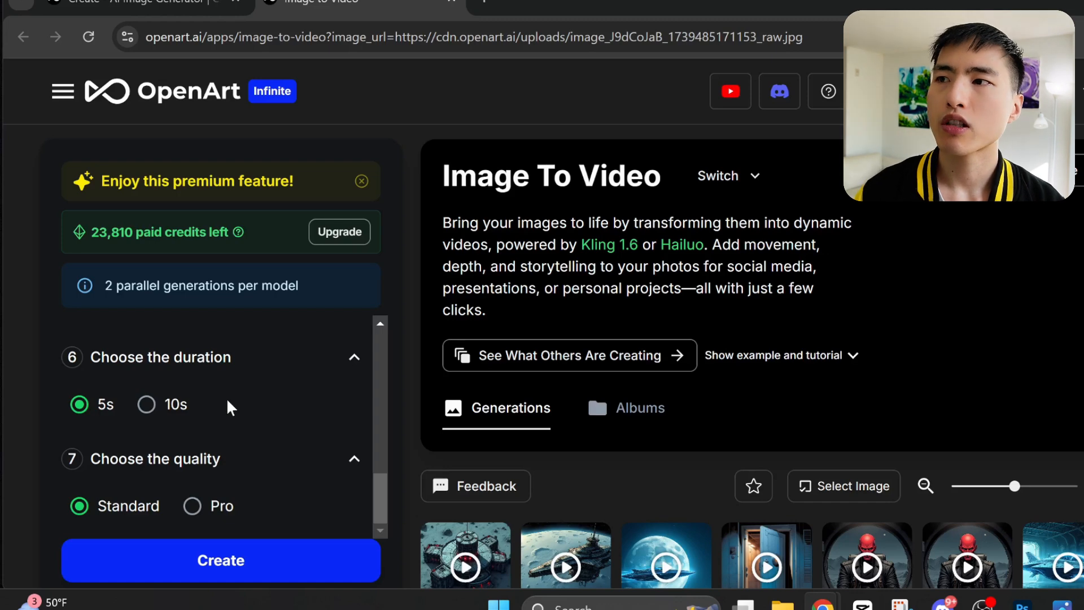
scroll(228, 403, "down", 2)
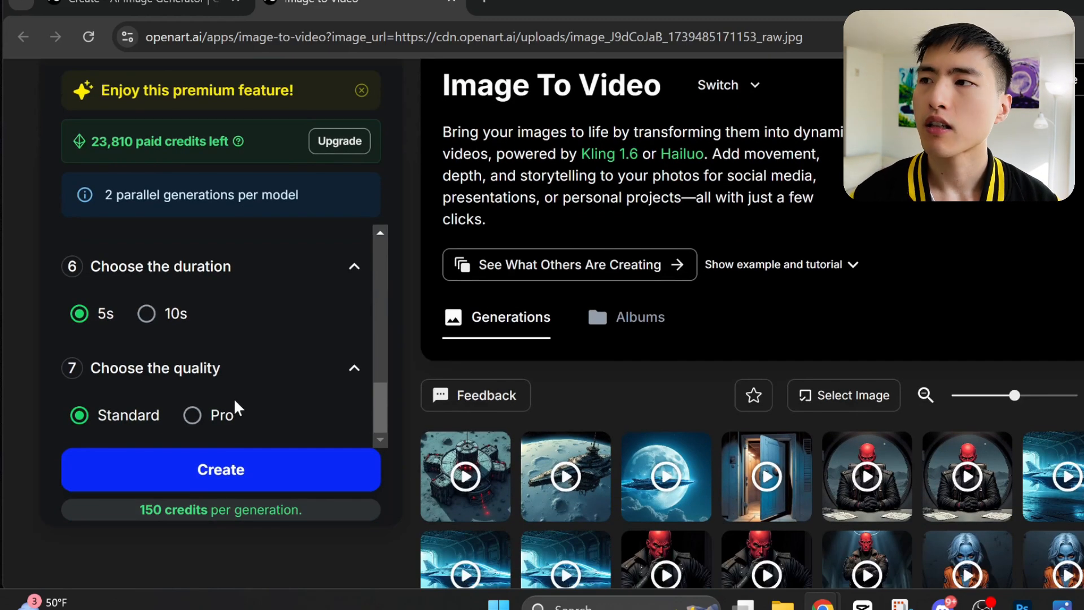
left_click(193, 416)
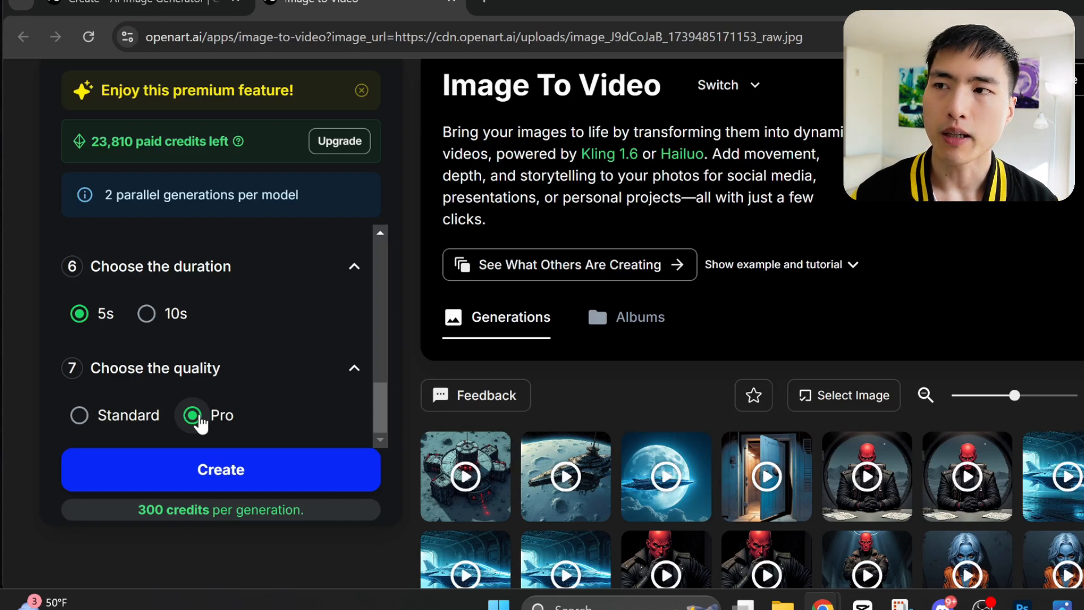
left_click(80, 416)
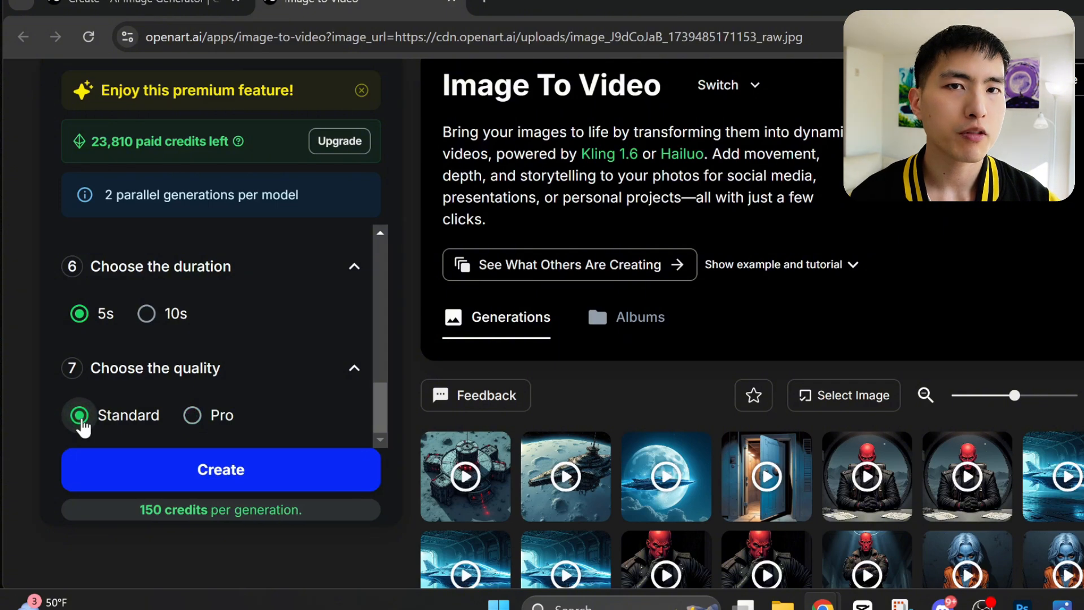
left_click(290, 480)
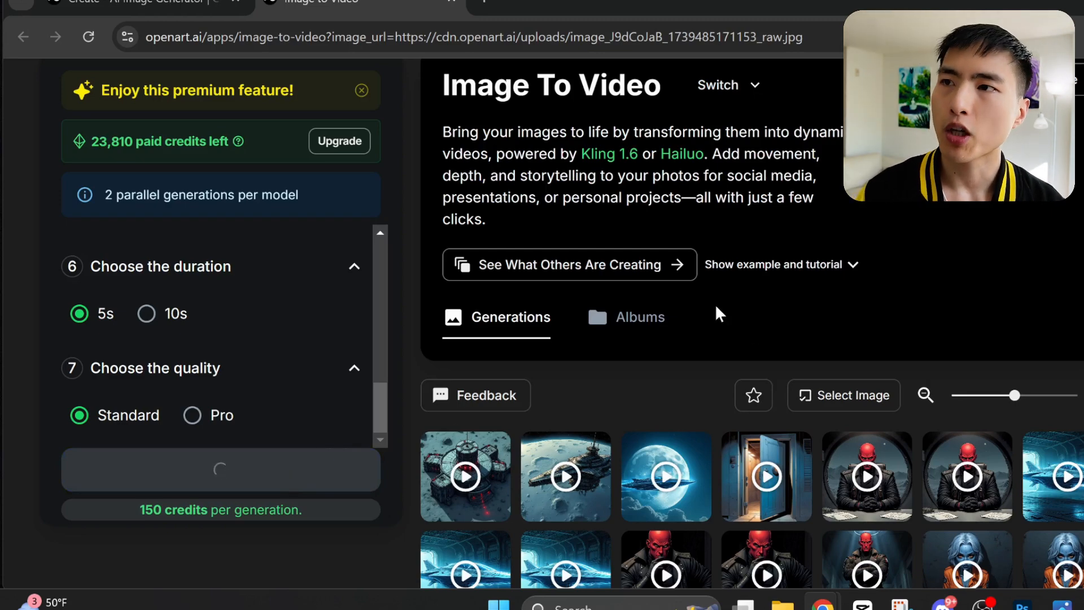
Step: Pause the azul_smile_zoom video near its end at 00:04 and capture the whole frame with the Snipping Tool
scroll(716, 307, "down", 3)
left_click(552, 458)
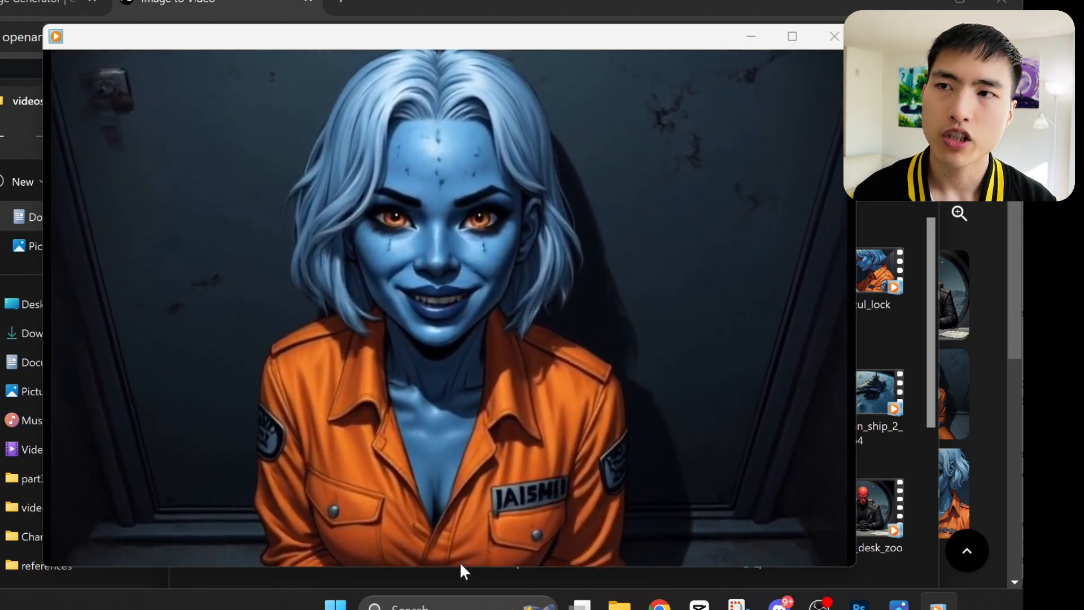
left_click(446, 541)
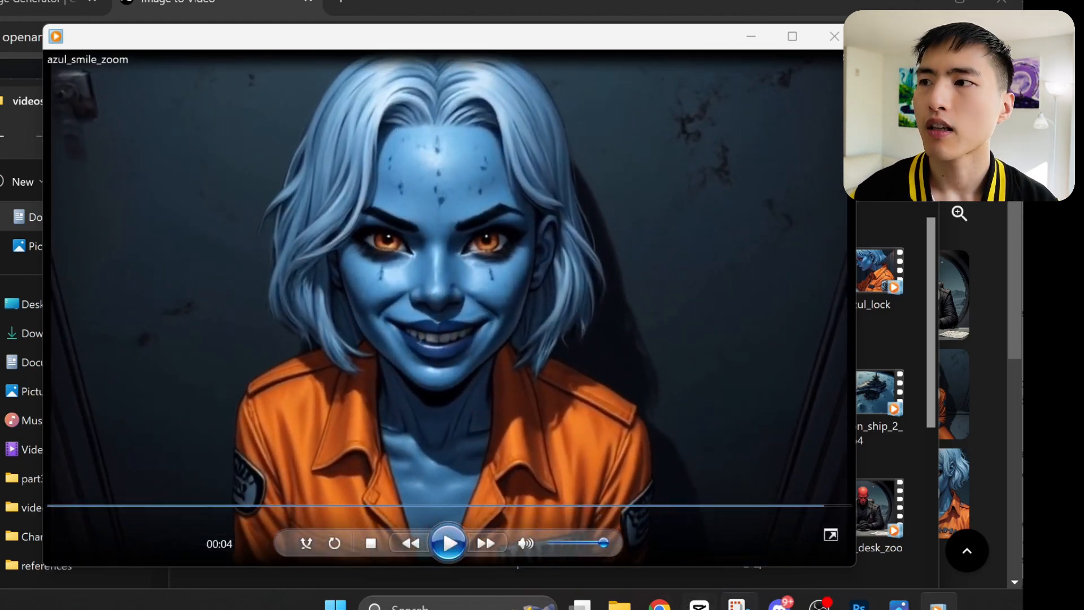
key("super+shift+s")
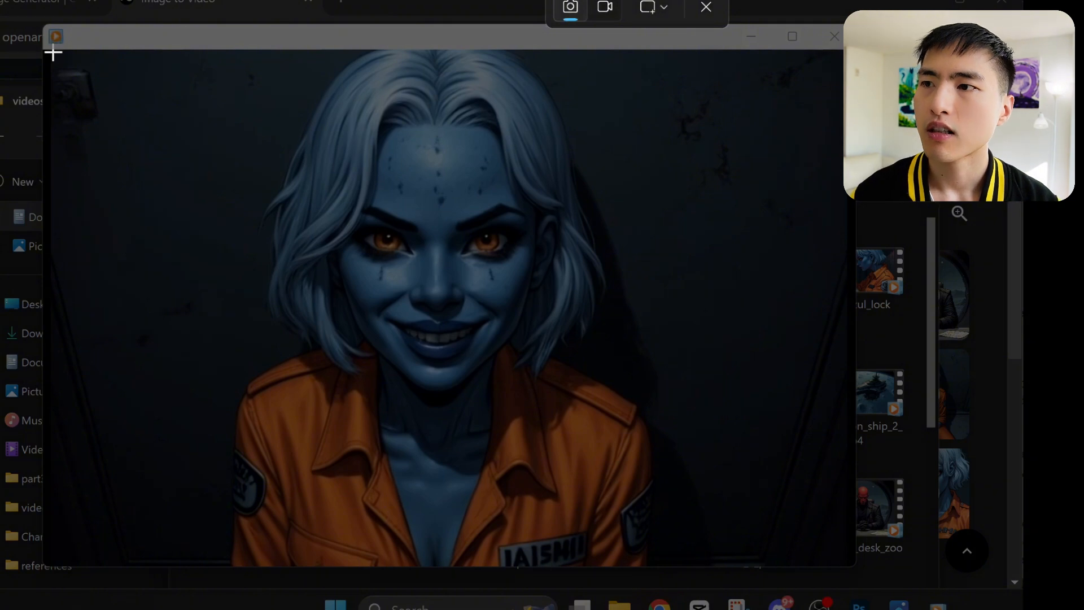
left_click_drag(57, 51, 834, 551)
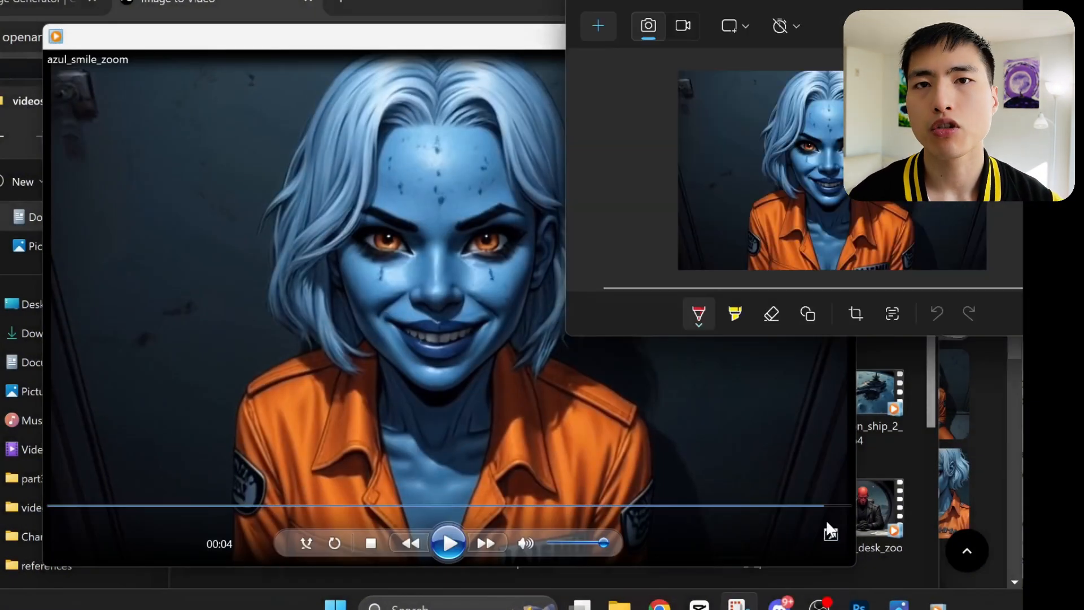
left_click_drag(865, 8, 592, 66)
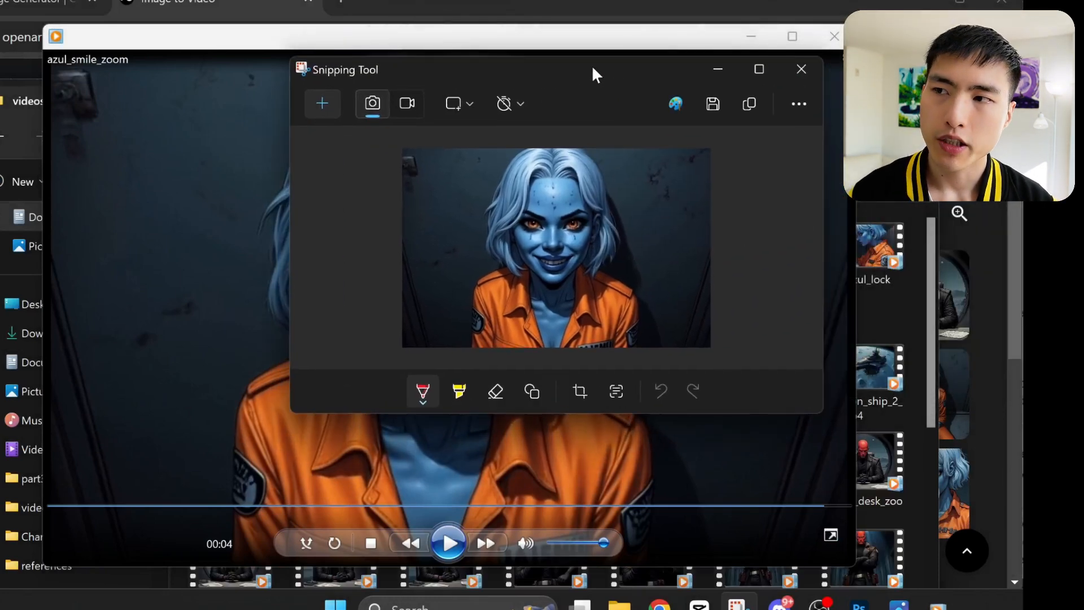
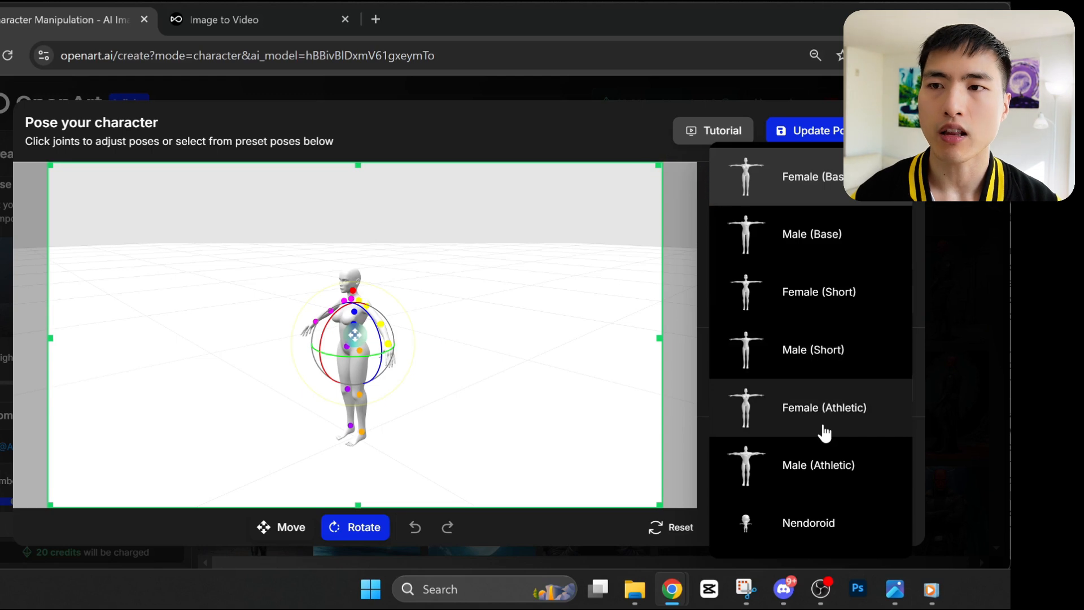
Step: Set the character pose to the Female (Base) 3D model with the preset Arms Resting On Knees
left_click(875, 177)
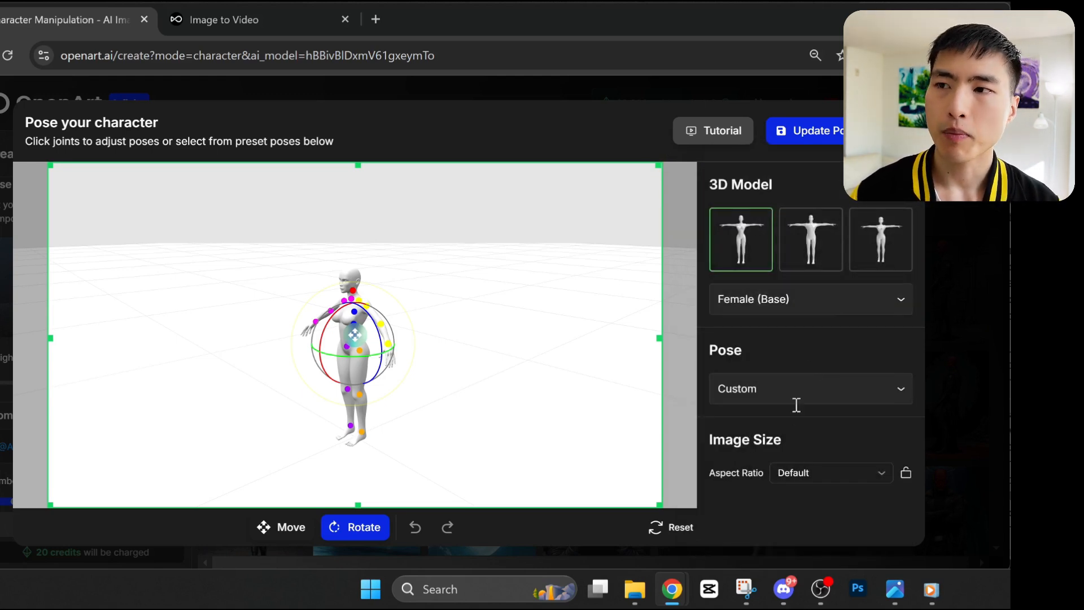
left_click(820, 388)
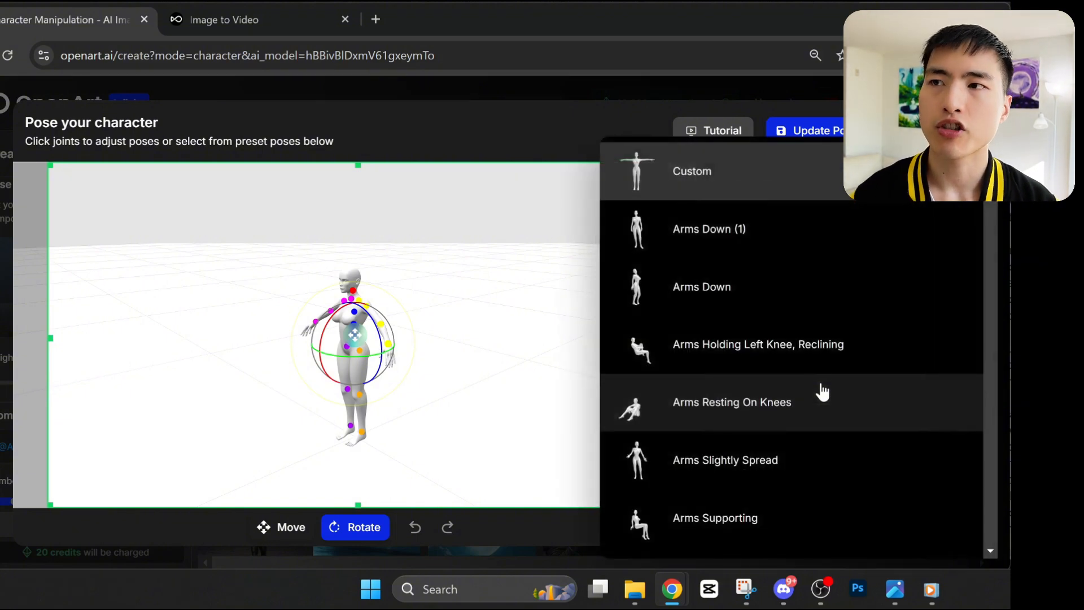
scroll(823, 392, "down", 5)
scroll(822, 389, "up", 3)
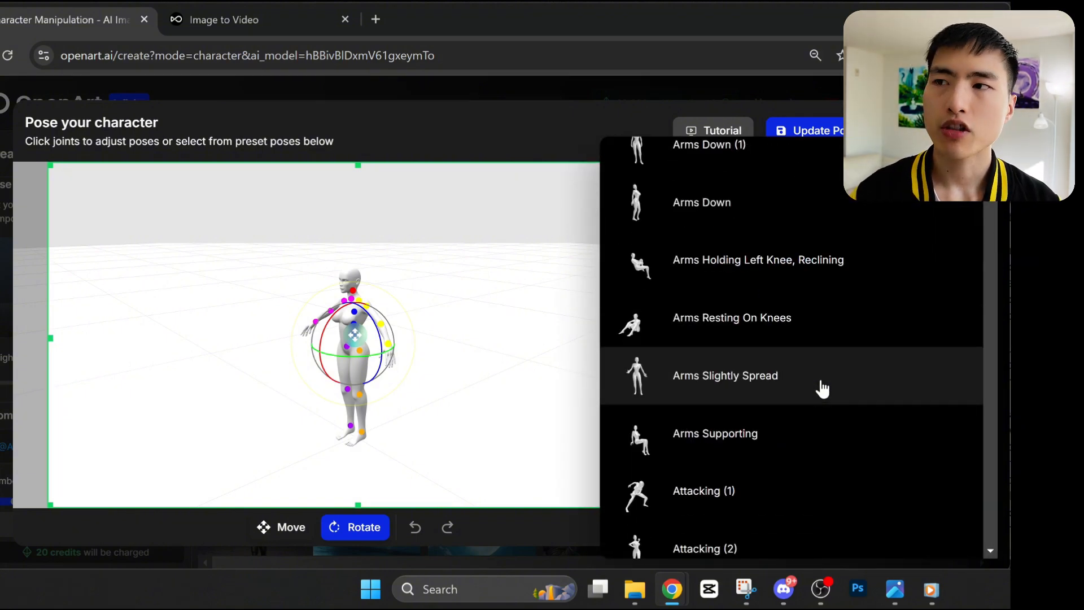
left_click(756, 336)
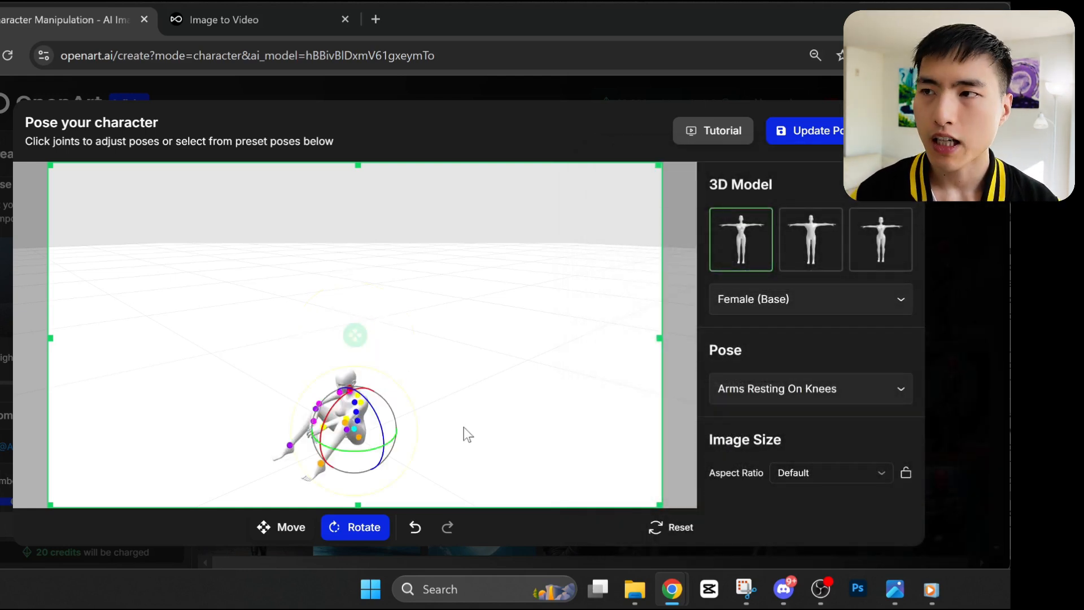
Step: Rotate the seated figure to face the opposite way and crop the image frame tighter around it, then review the Azul prison cell prompt
left_click_drag(375, 450, 400, 445)
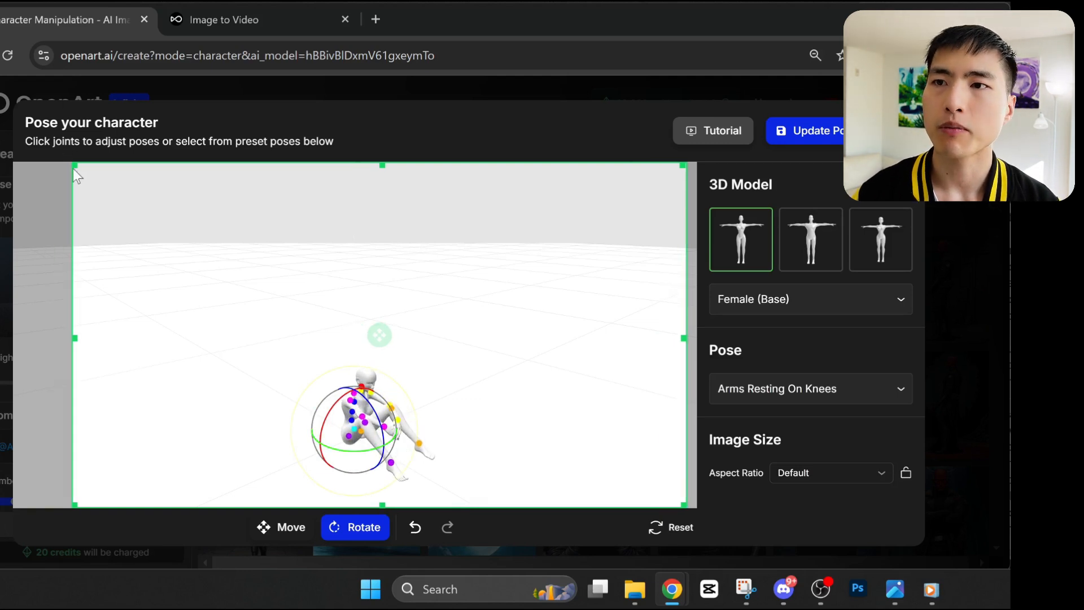
left_click_drag(75, 166, 213, 244)
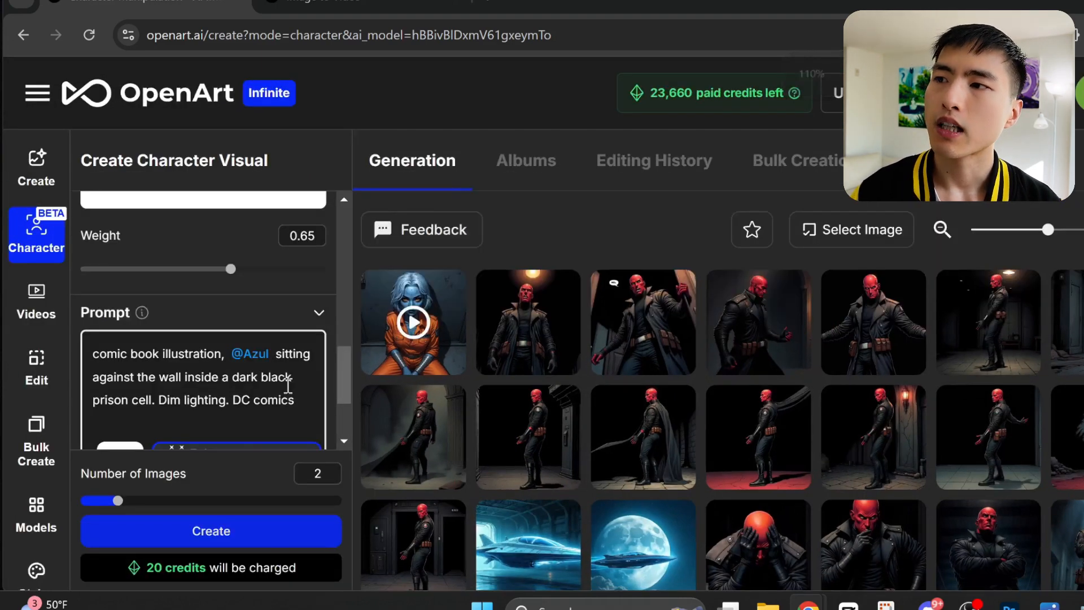
scroll(287, 385, "down", 1)
scroll(287, 385, "up", 1)
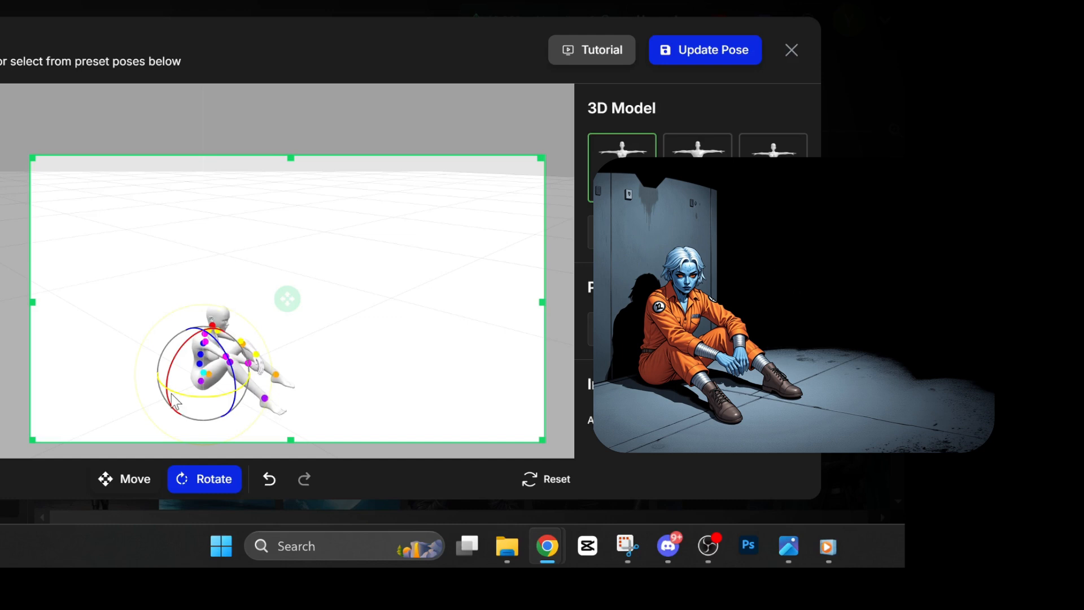
Step: Turn the seated figure slightly further around its vertical axis and tighten the image frame around it
left_click_drag(166, 390, 168, 387)
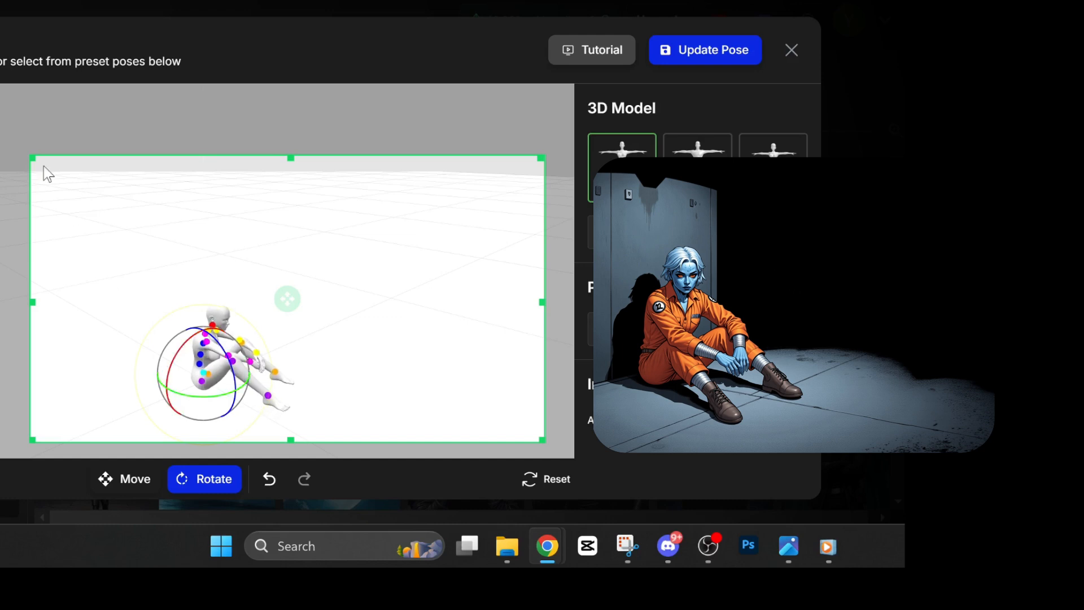
left_click_drag(35, 163, 62, 170)
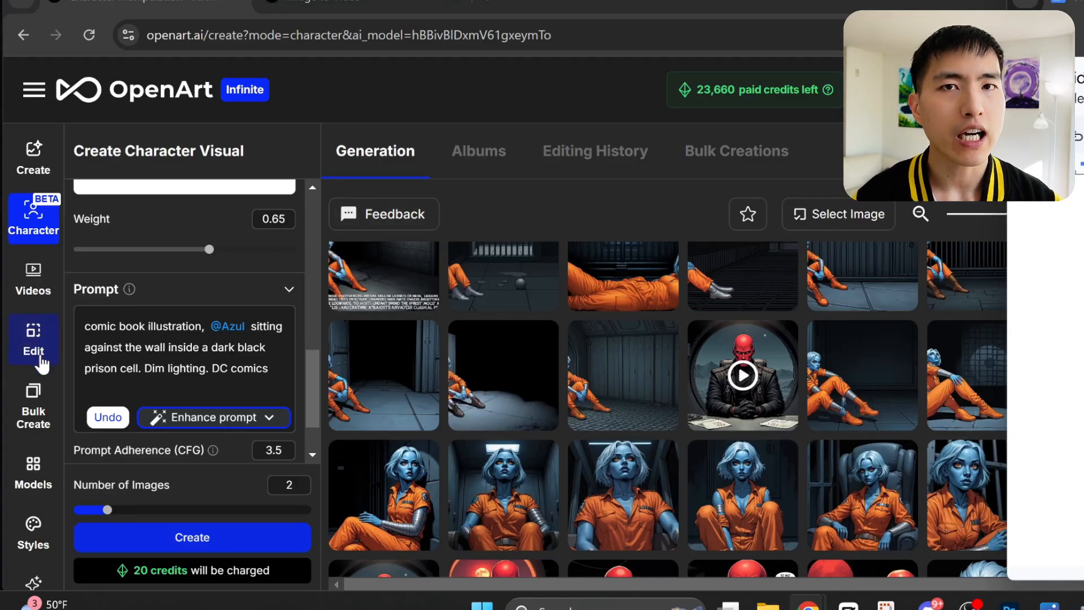
Step: Start a Blend Board in the image editor and add the azul_sit image to it
left_click(41, 358)
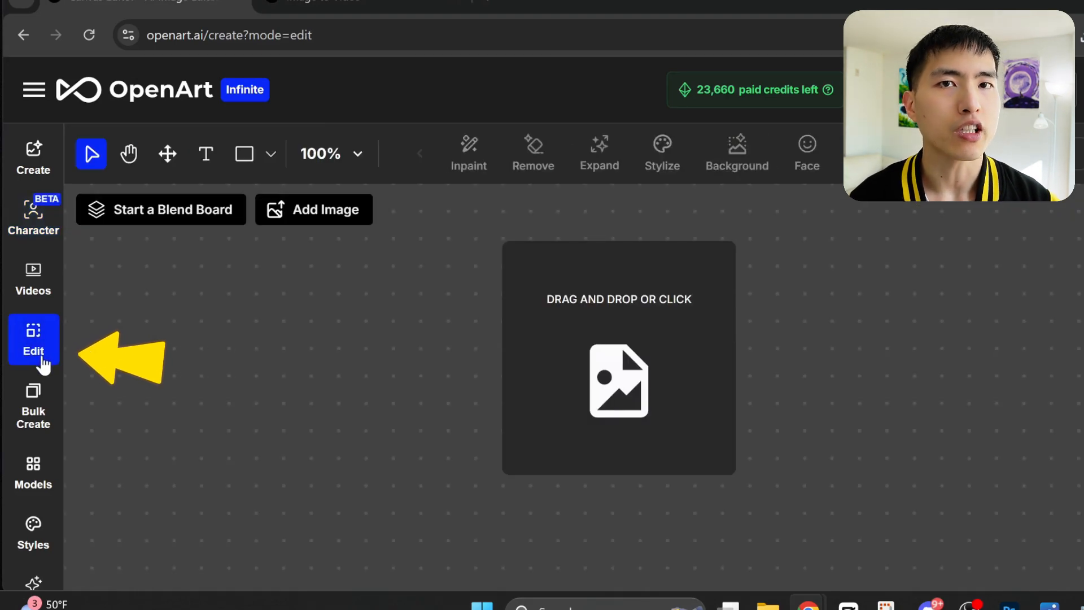
left_click(165, 225)
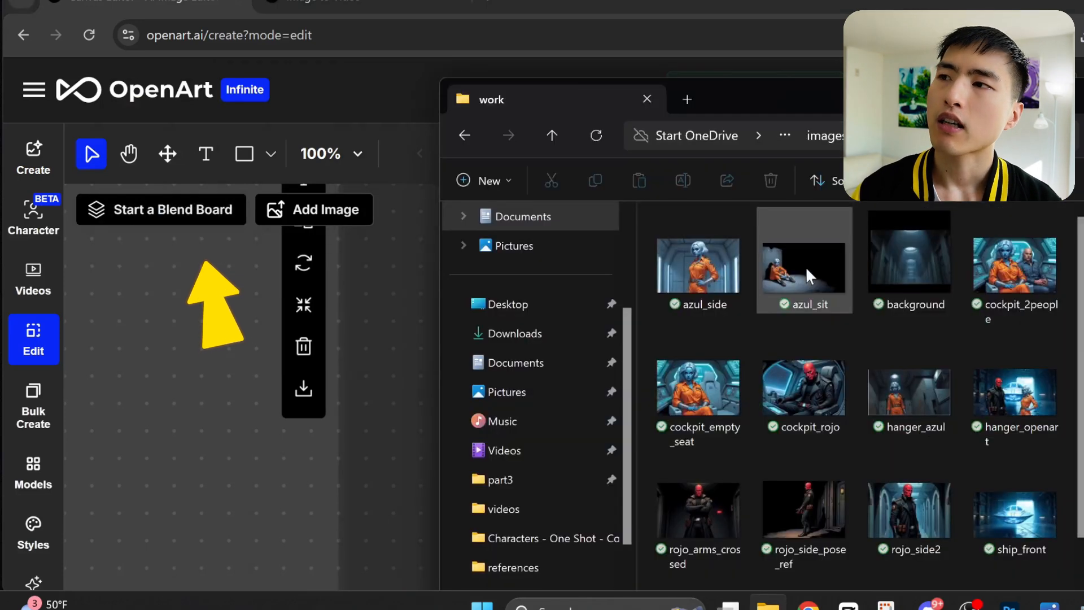
left_click_drag(808, 271, 359, 357)
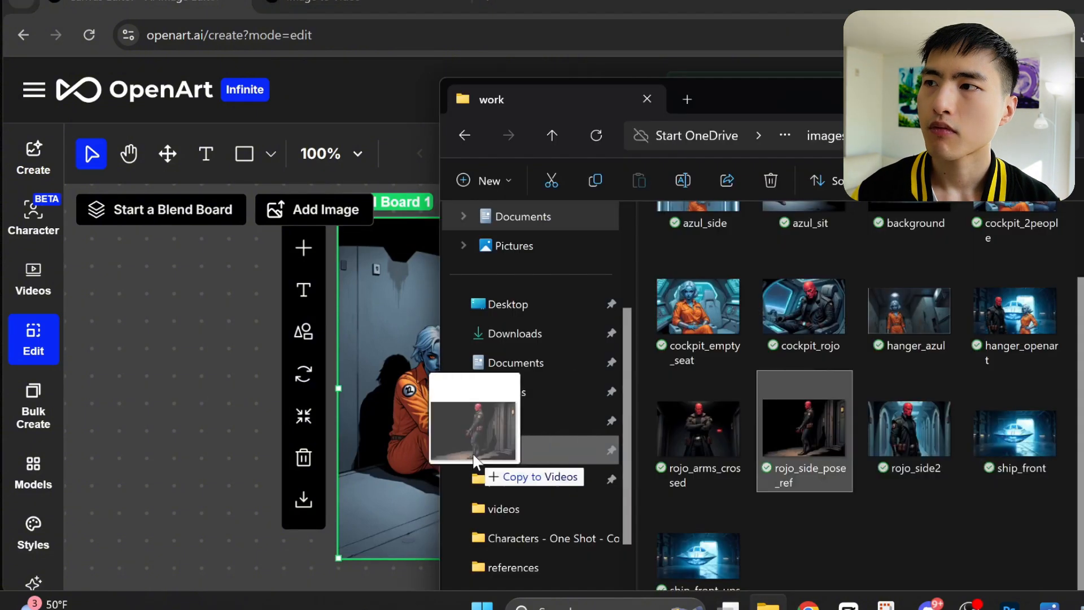
Step: Add rojo_side_pose_ref without its background, enlarge it to about 824 x 567 facing the seated Azul, and blend with Blend Subtle
left_click_drag(484, 448, 394, 402)
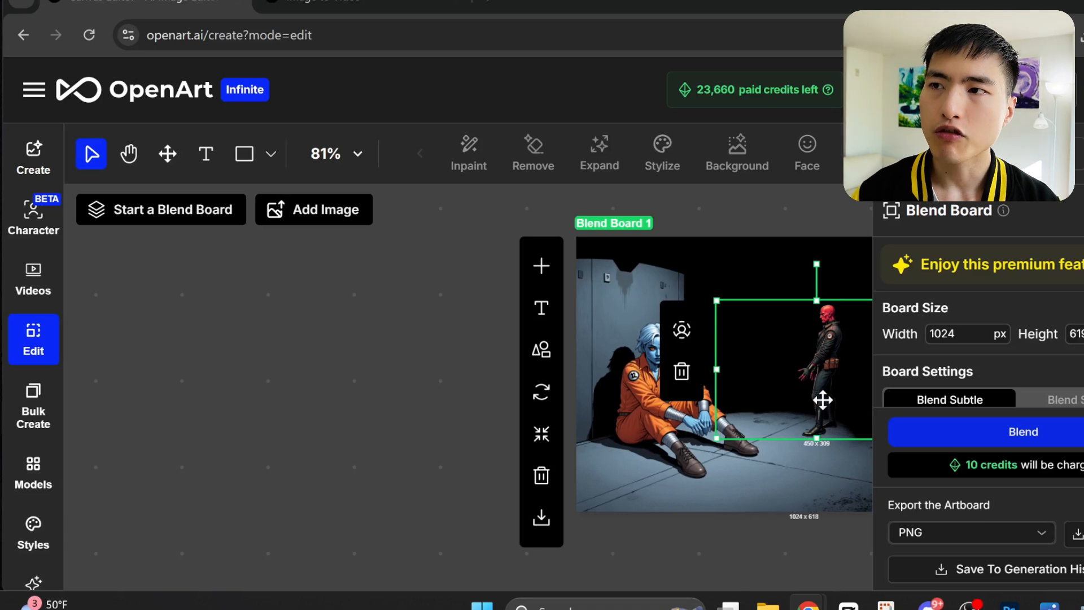
left_click_drag(781, 390, 753, 398)
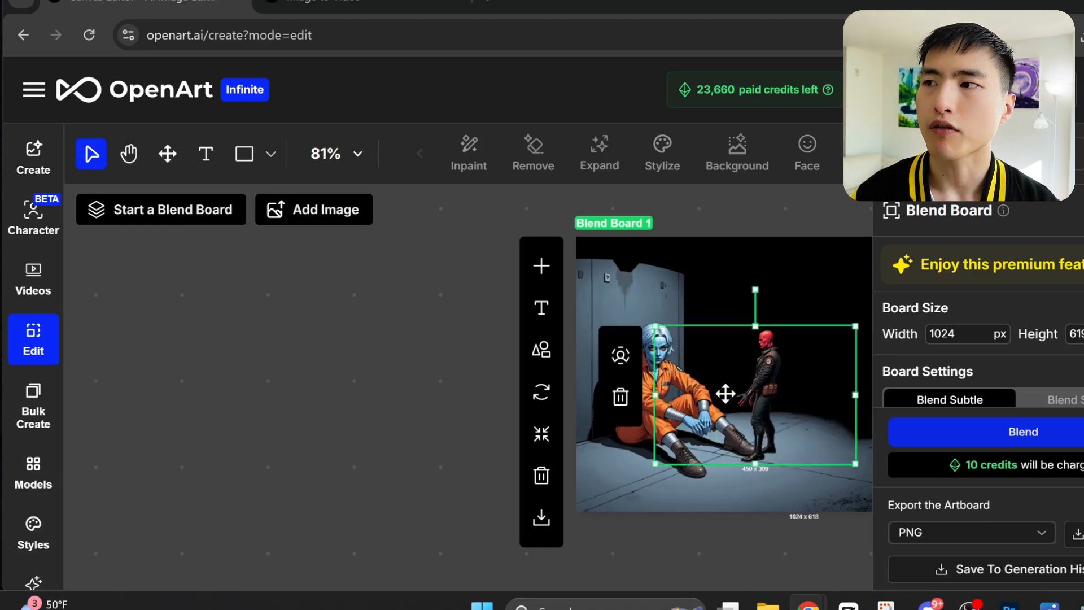
left_click(627, 359)
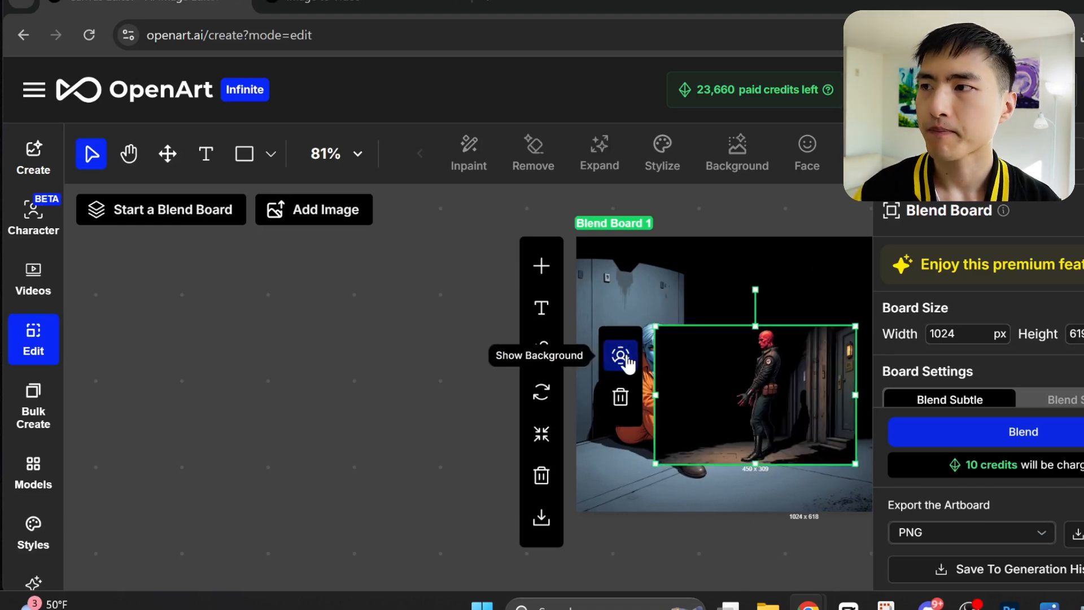
left_click(627, 359)
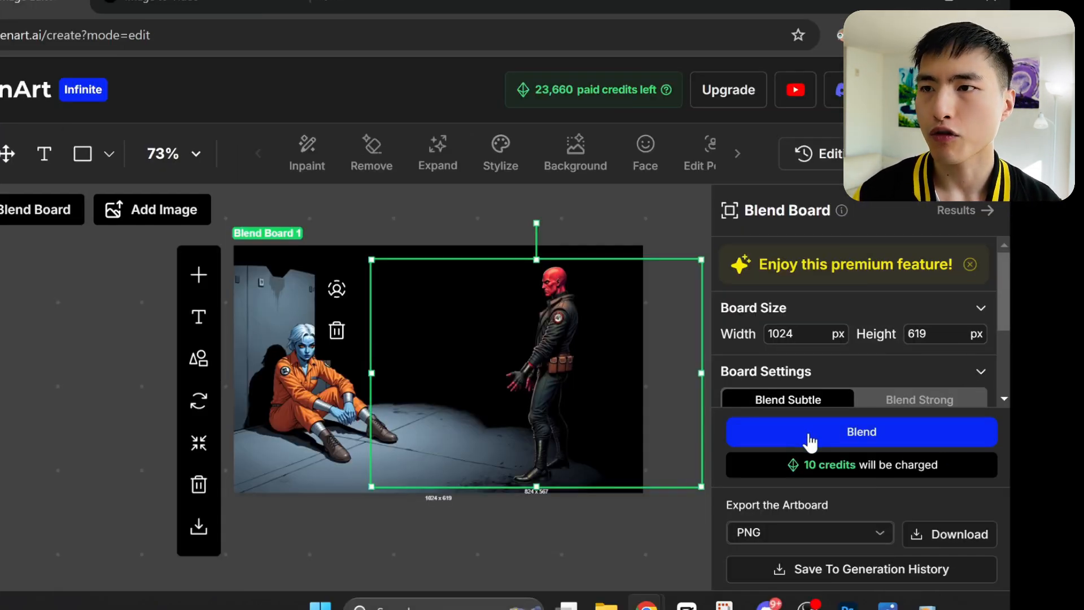
left_click(809, 435)
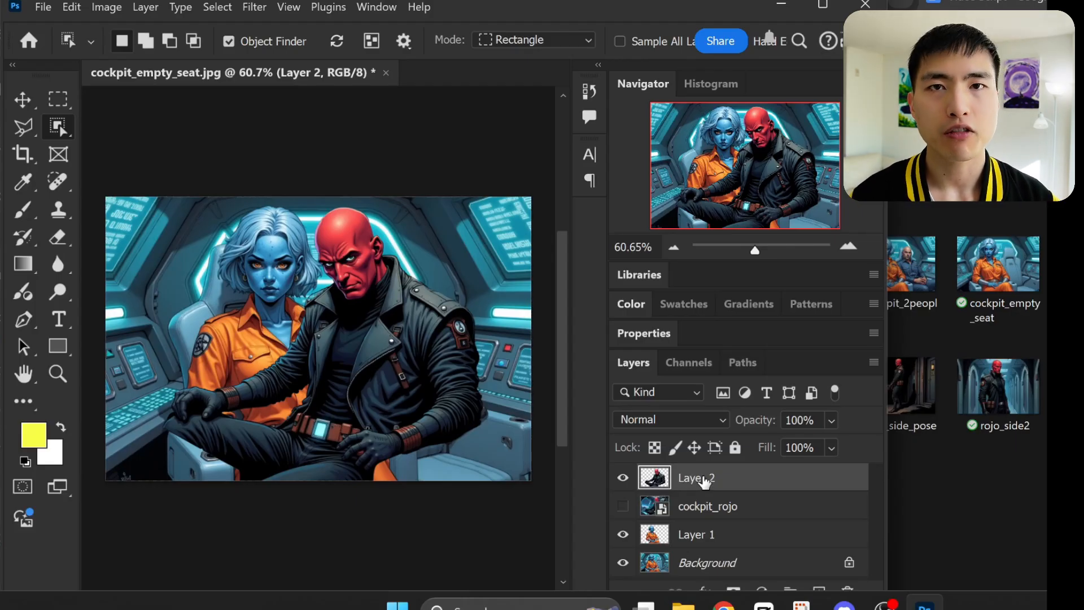
Step: In Photoshop's cockpit_empty_seat.jpg, move Rojo's Layer 2 below Layer 1 and flip it horizontally
left_click_drag(703, 481, 714, 540)
key("ctrl+t")
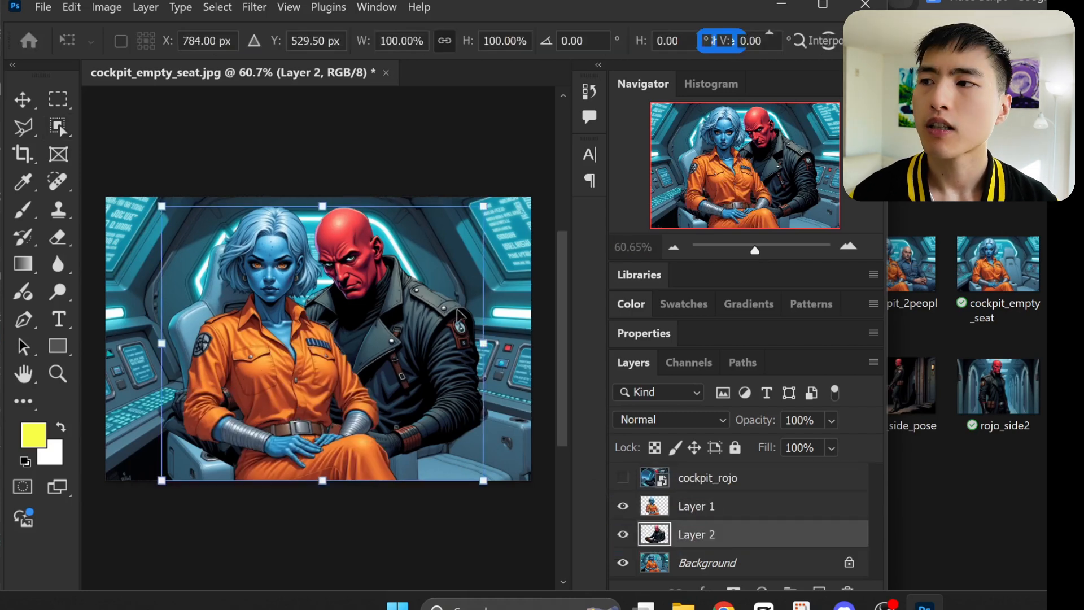
right_click(391, 289)
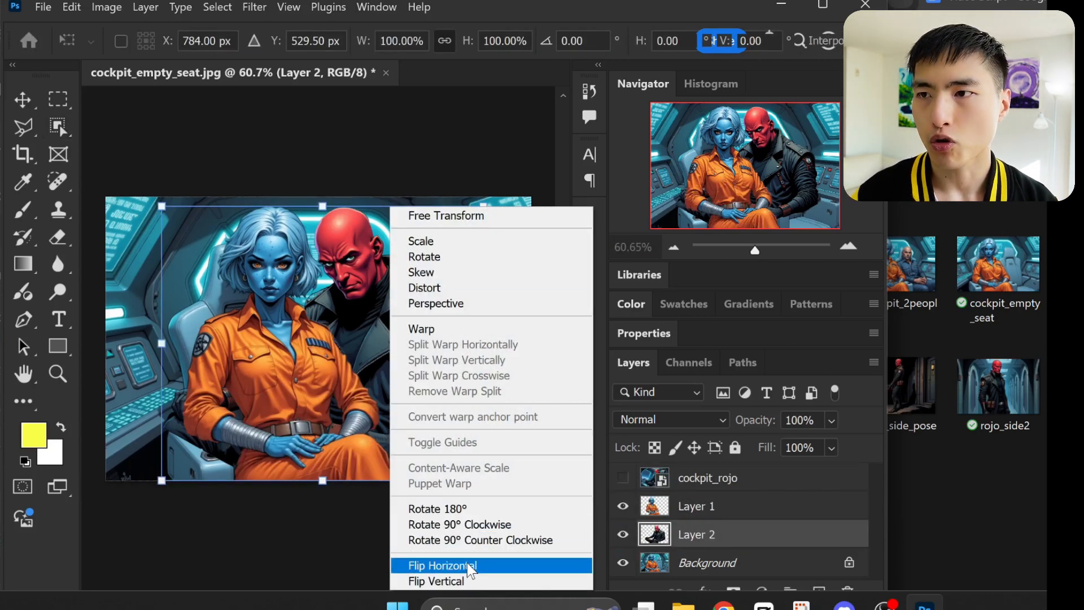
left_click(470, 566)
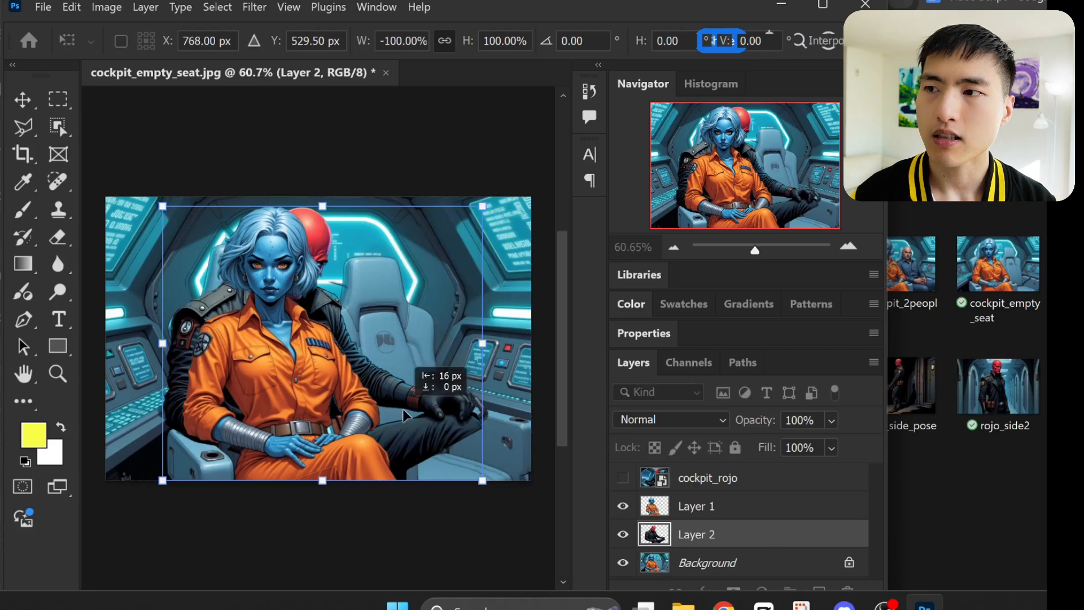
Step: Move Rojo into the seat beside Azul and scale him down proportionally to about 89.5%
left_click_drag(402, 409, 470, 412)
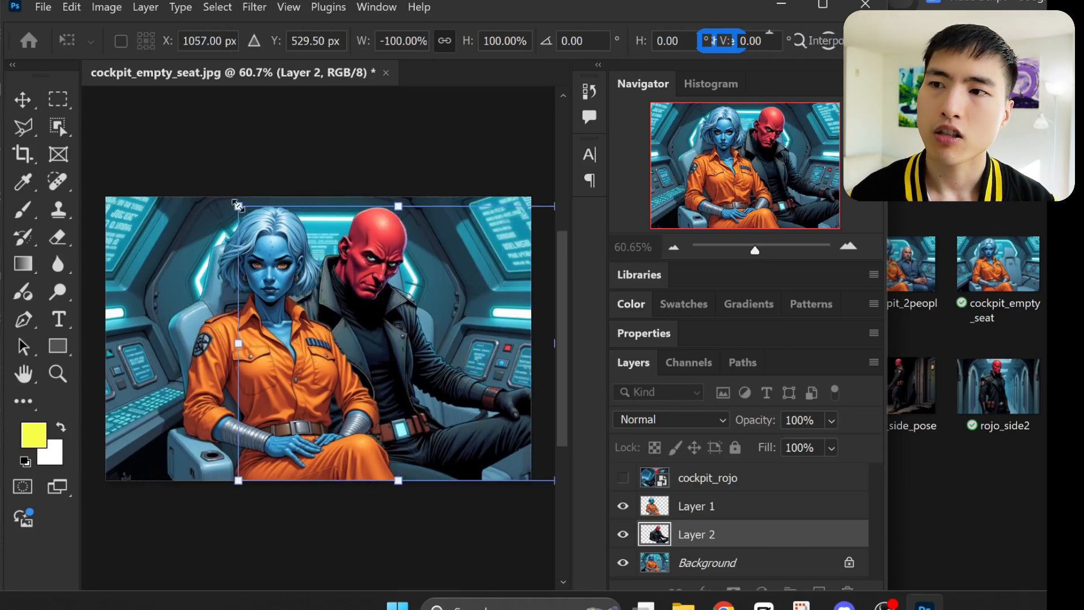
left_click_drag(319, 281, 356, 281)
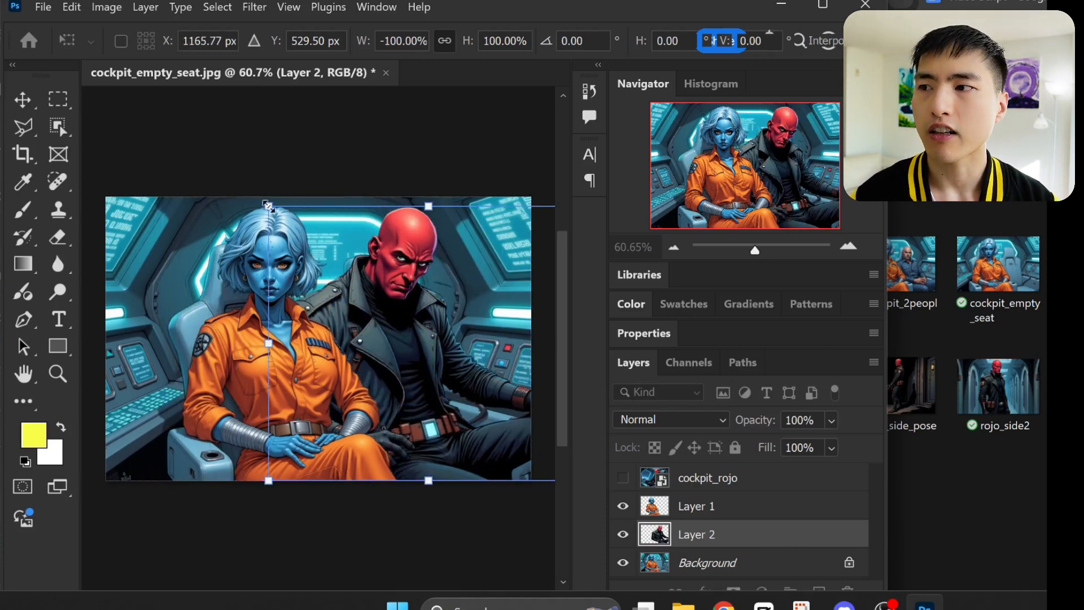
left_click_drag(268, 206, 302, 235)
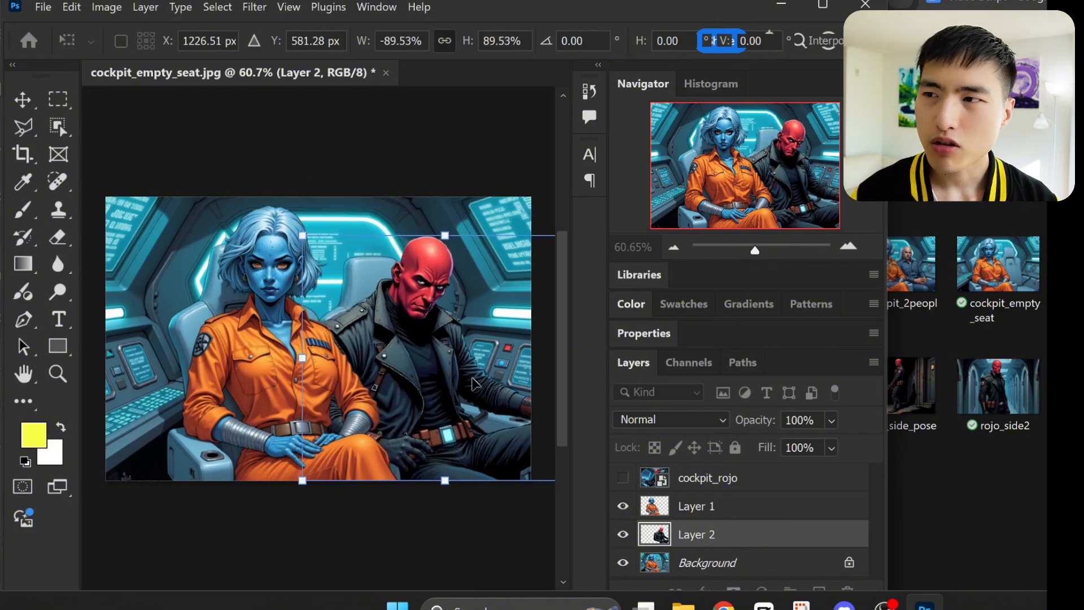
left_click_drag(437, 389, 454, 386)
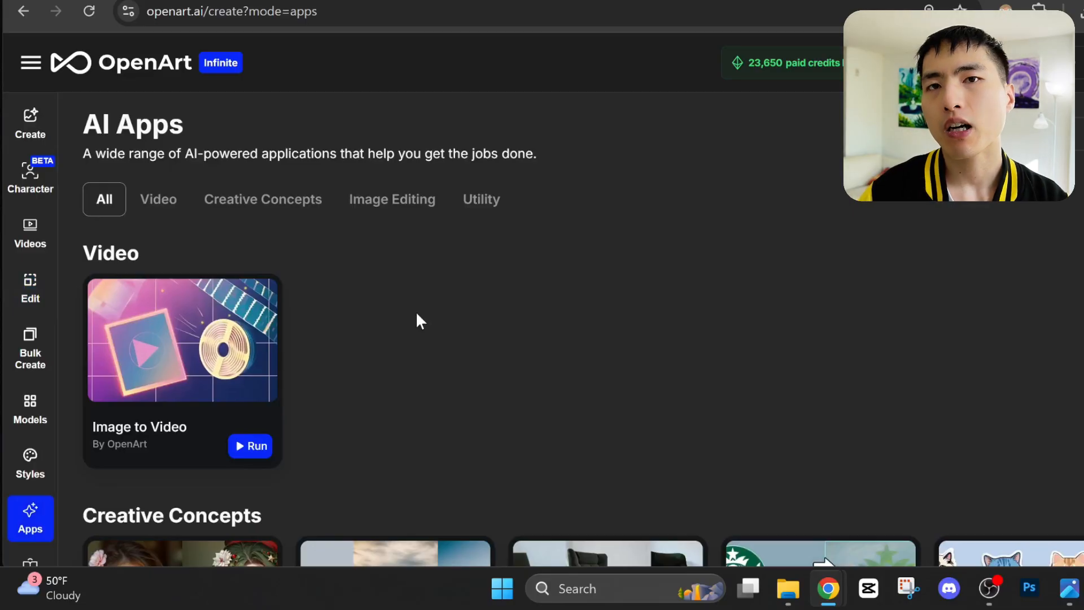
Step: Switch to OpenArt's Ultimate Upscale app, upload the image of Rojo with his hand on his chin, and choose Refined upscale
scroll(417, 315, "down", 3)
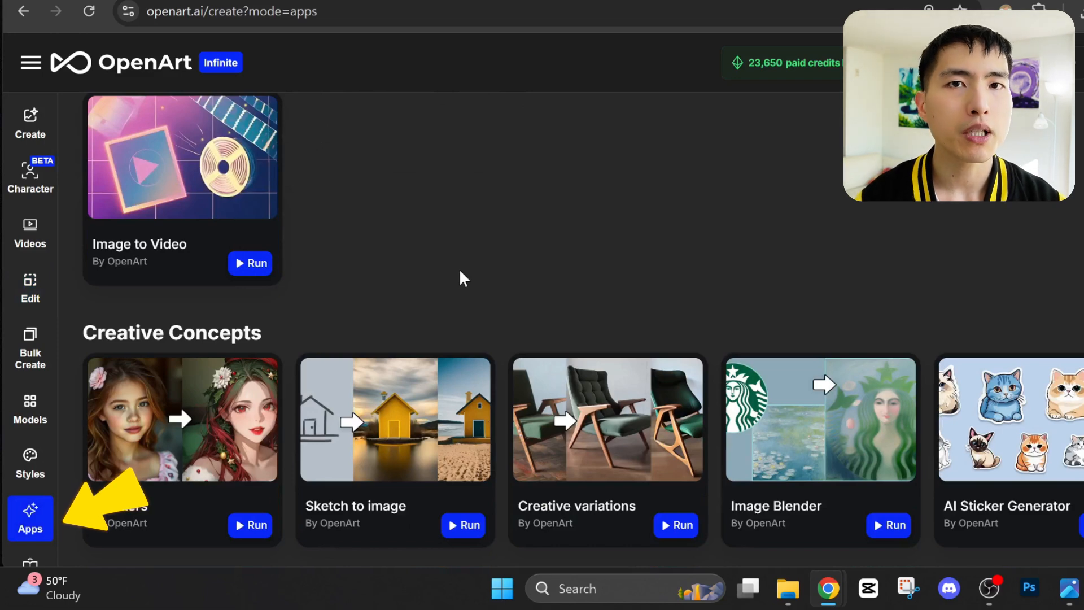
scroll(494, 233, "down", 4)
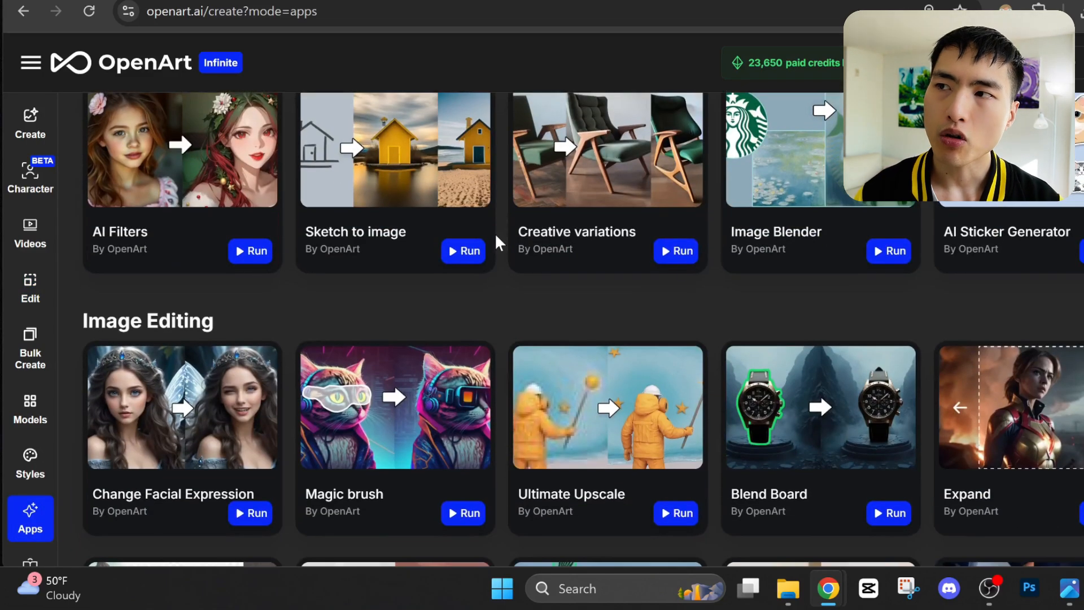
scroll(496, 237, "down", 2)
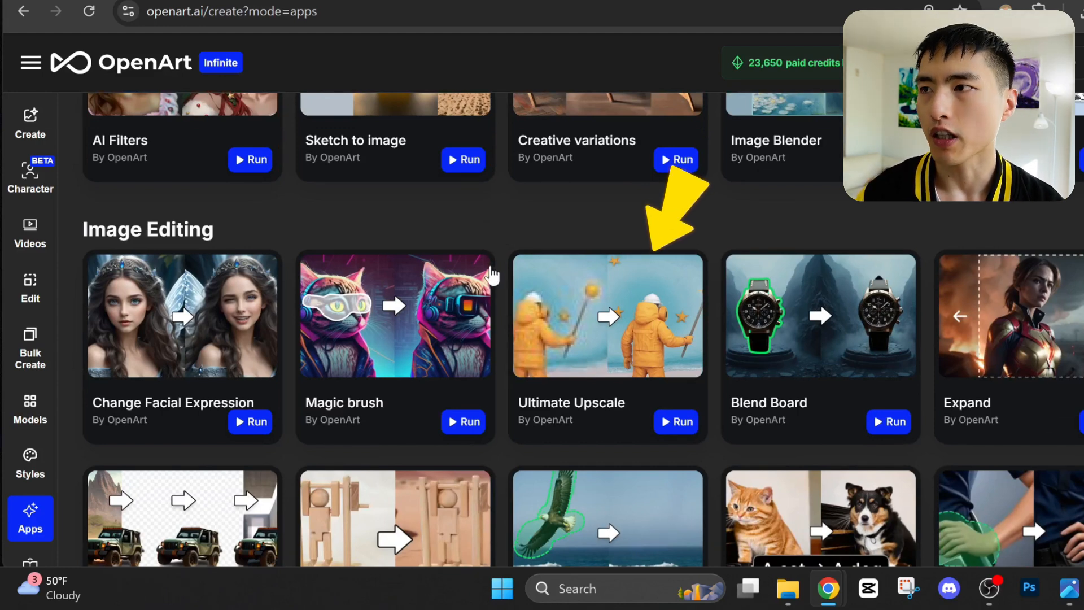
left_click(681, 428)
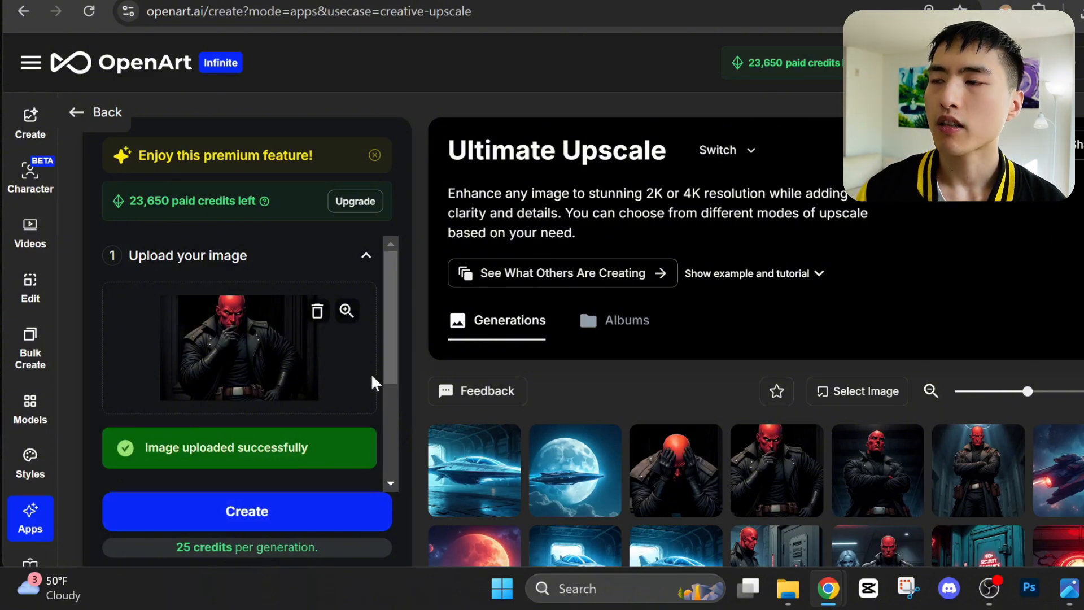
scroll(371, 374, "down", 3)
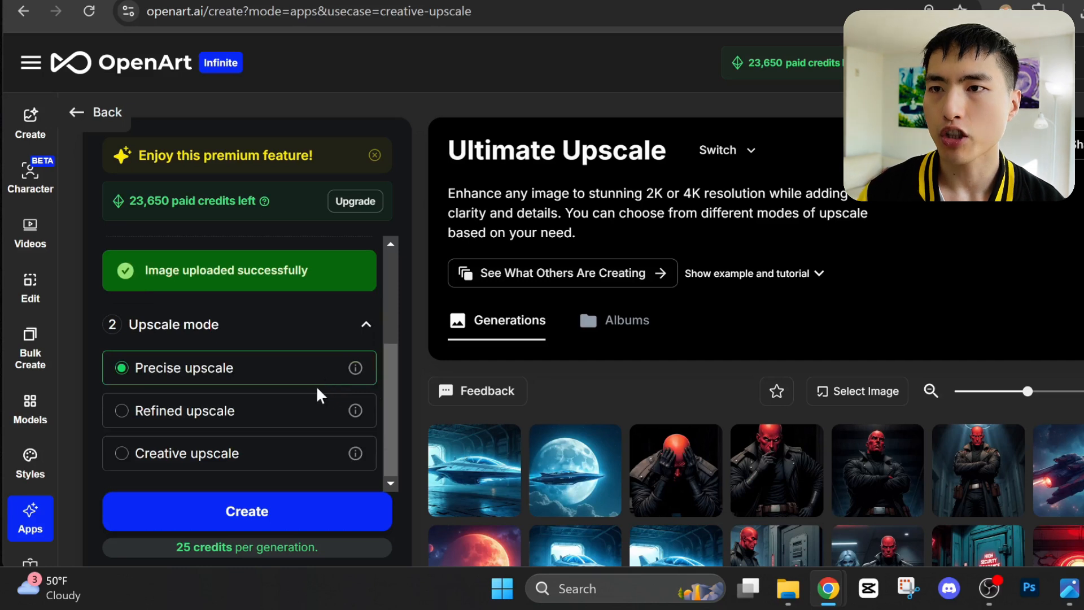
left_click(303, 418)
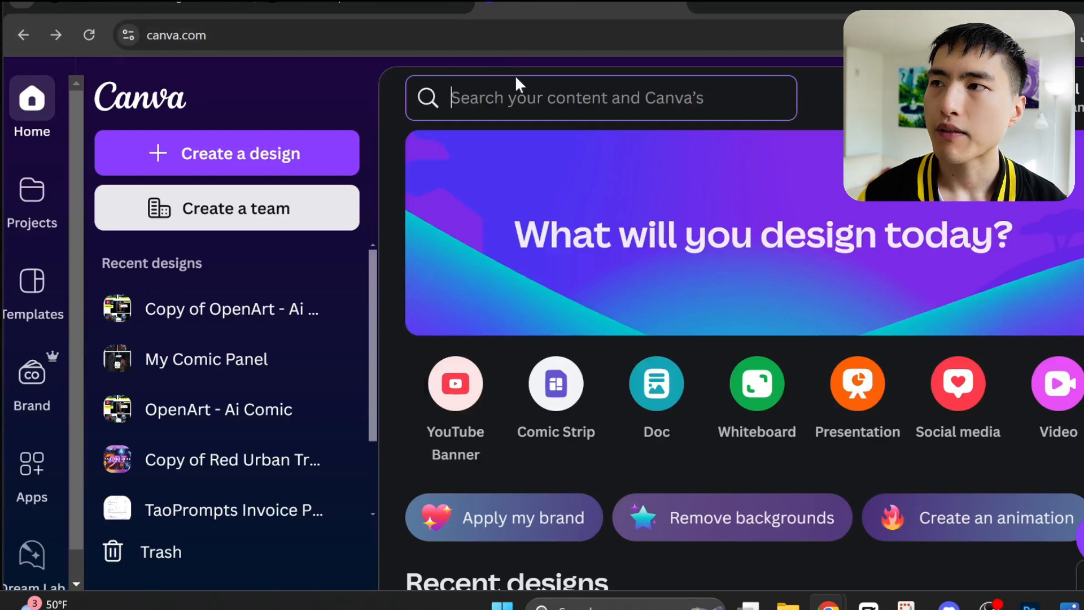
Step: In Canva, add a square frame to the blank page 8 of the comic design and stretch it to about 11 x 14.6
left_click(309, 154)
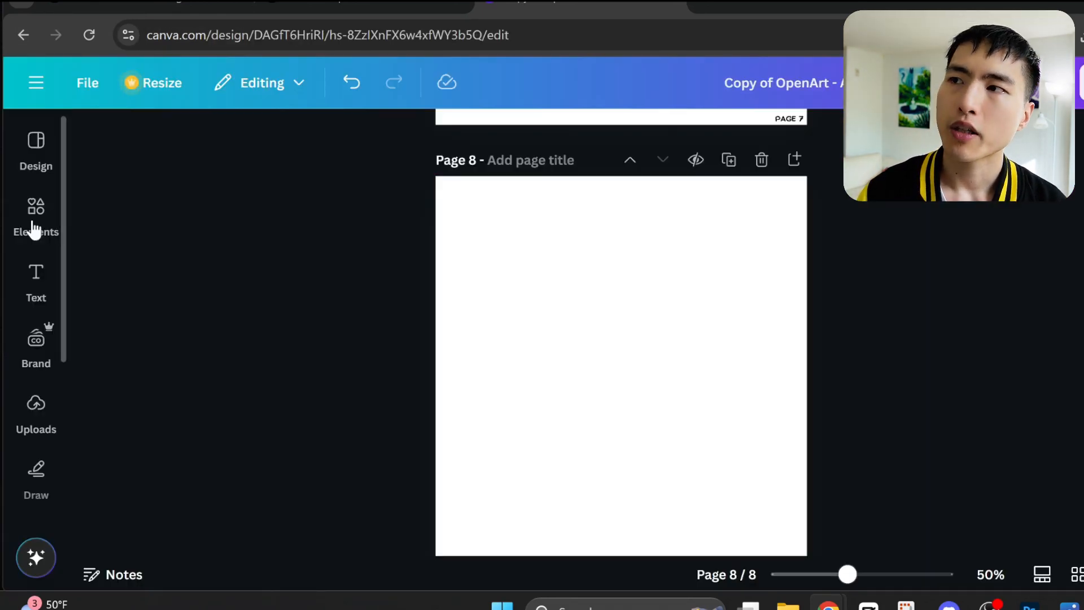
left_click(33, 225)
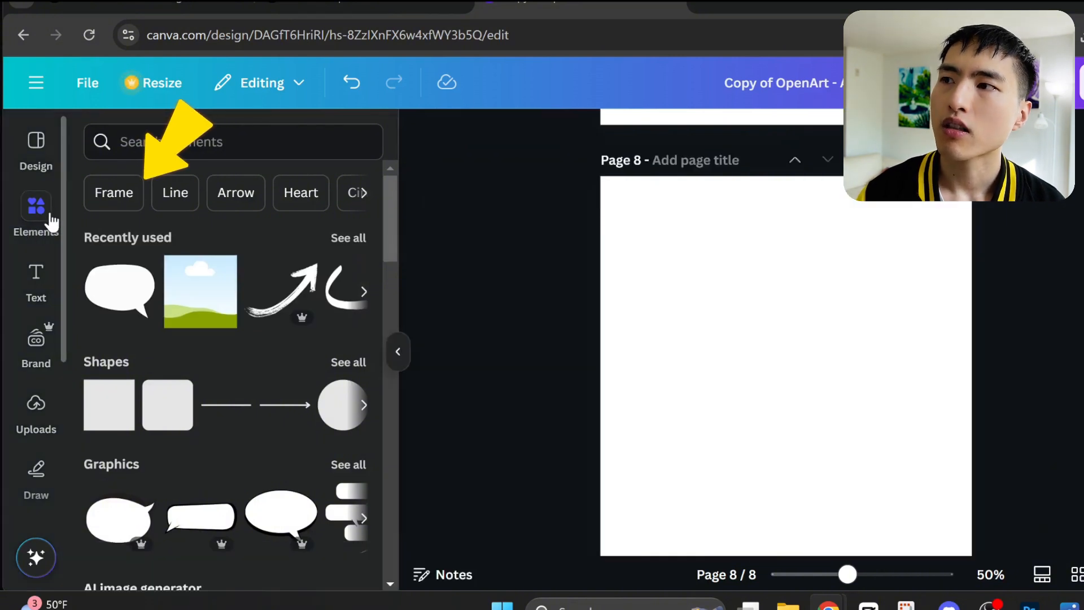
left_click(100, 206)
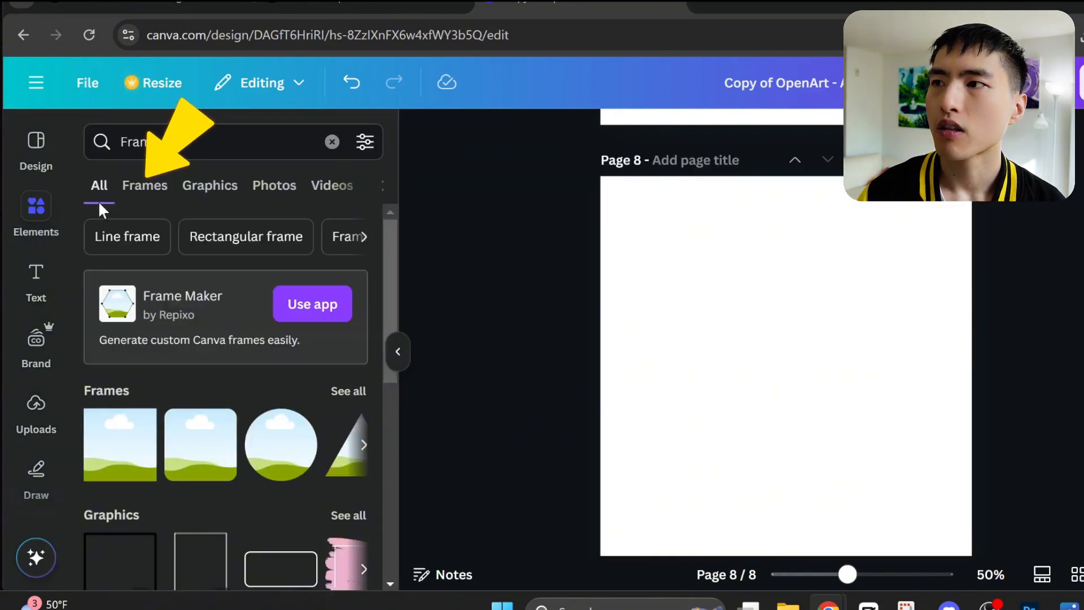
left_click(361, 392)
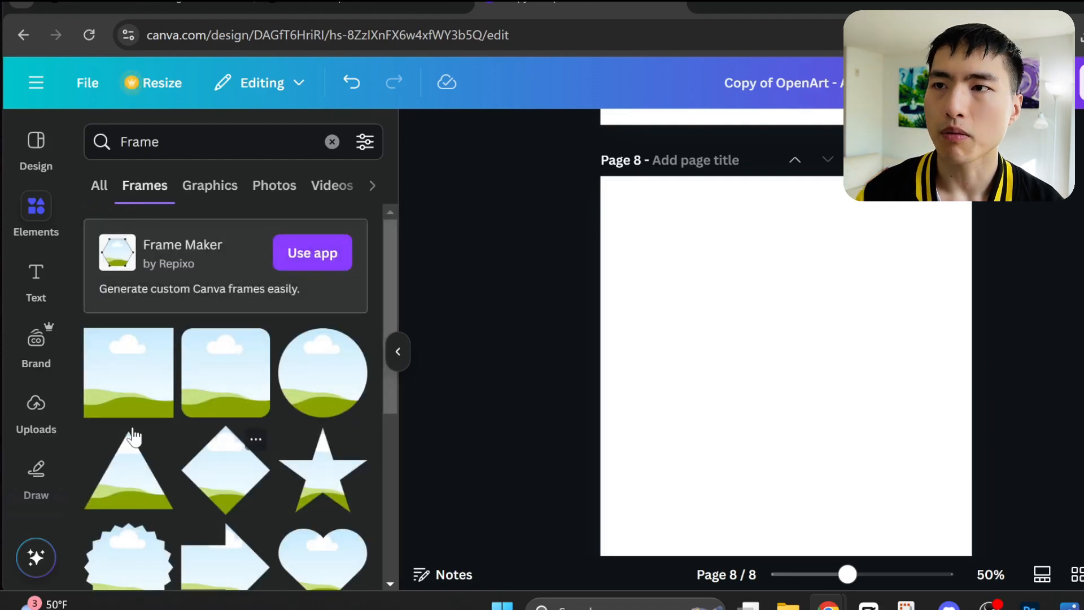
left_click_drag(127, 413, 777, 484)
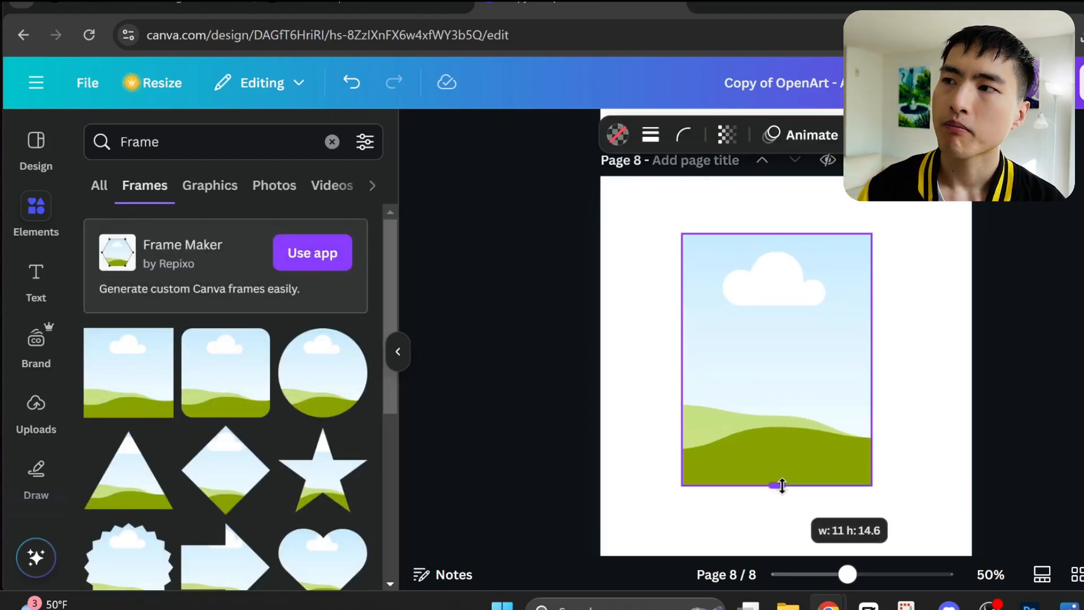
Step: Fill the frame on page 8 with the image of Azul standing with her hand on her hip
key("alt+Tab")
left_click_drag(269, 269, 887, 339)
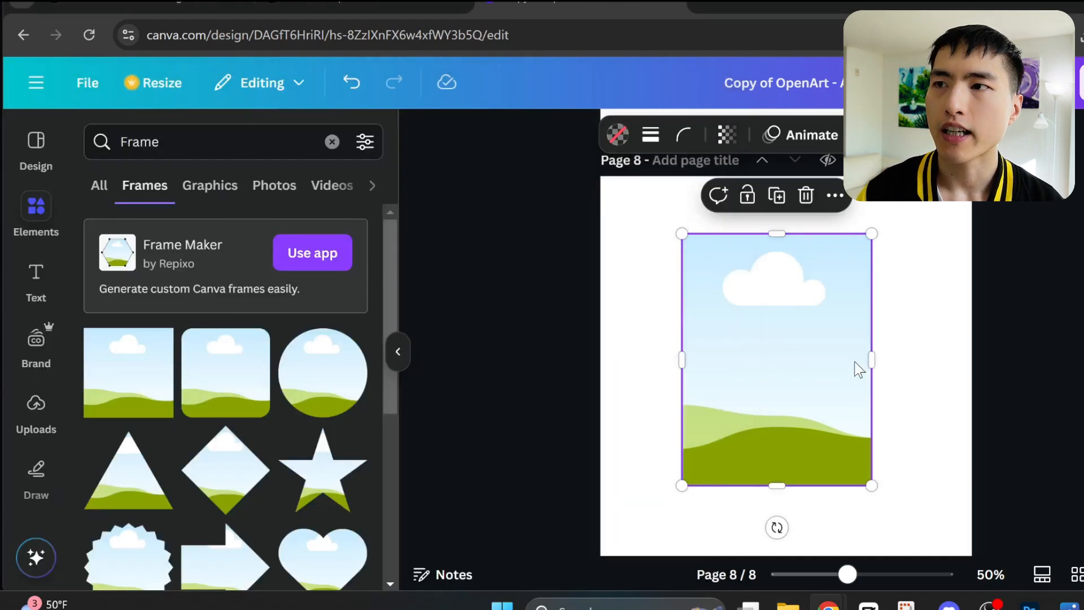
left_click_drag(858, 377, 774, 390)
left_click(792, 410)
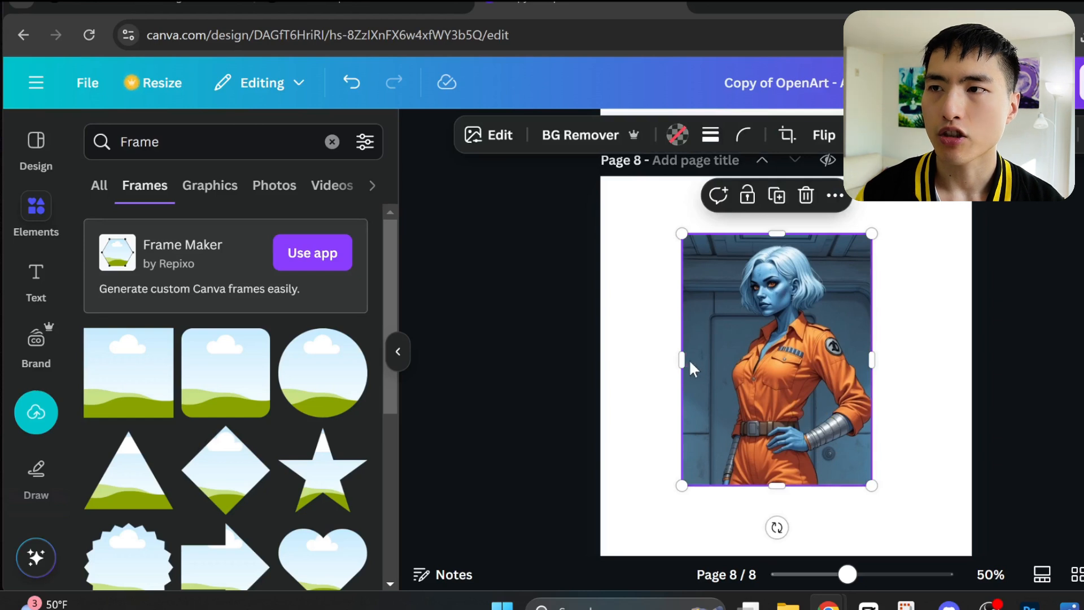
Step: Make the Azul frame narrower and taller, and reposition the image inside its crop
left_click_drag(703, 359, 734, 358)
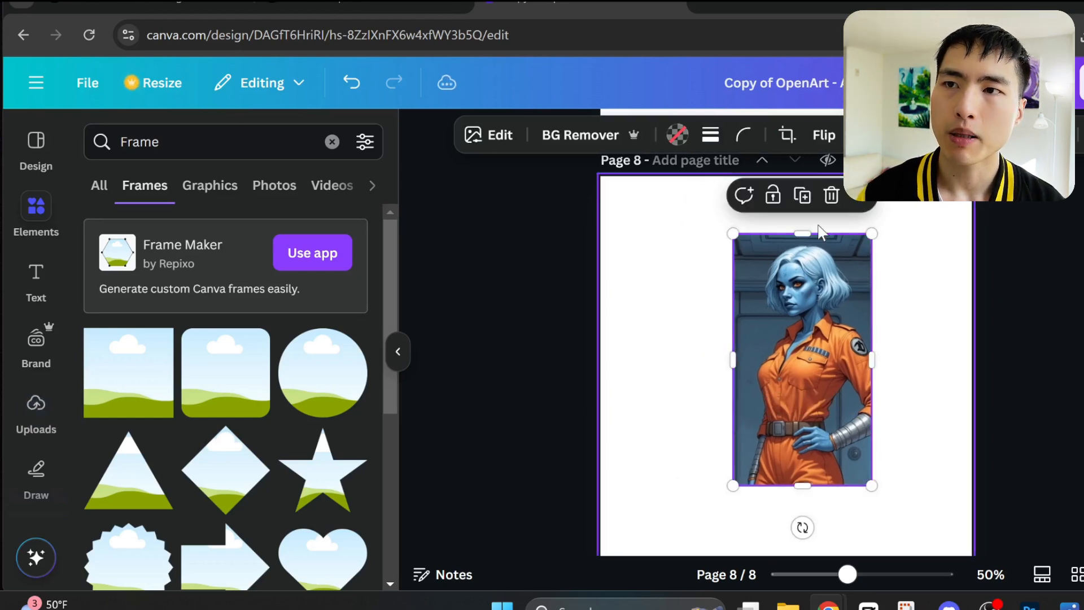
left_click_drag(803, 232, 803, 201)
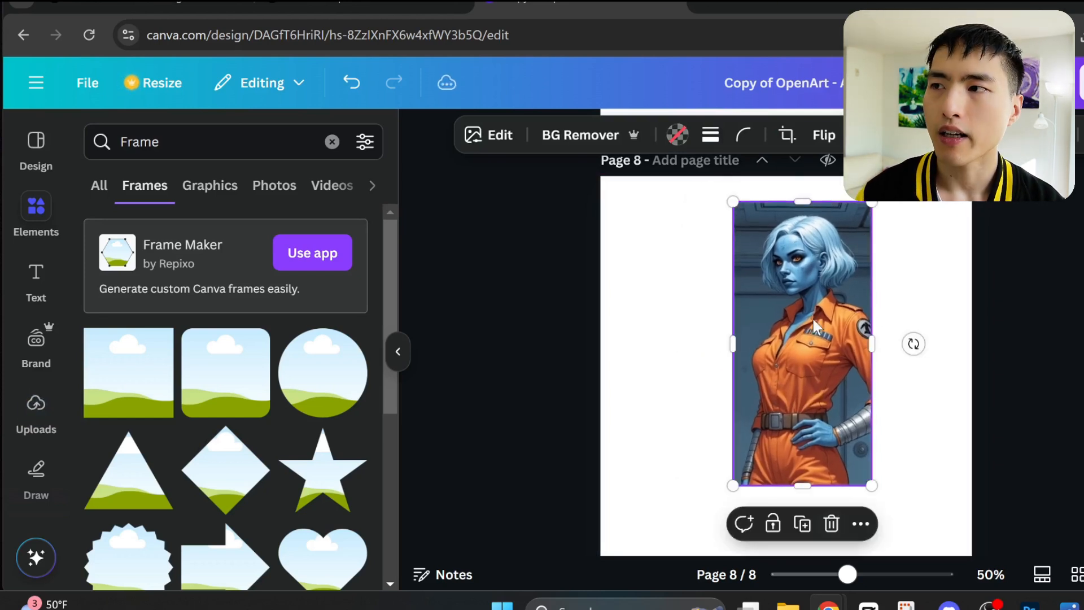
double_click(814, 325)
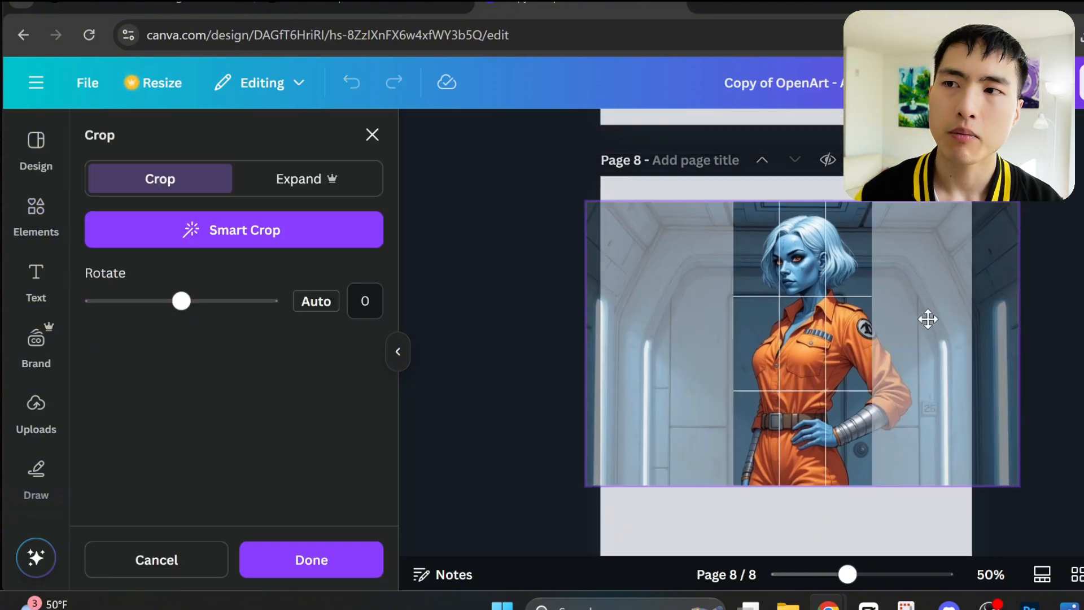
mouse_move(928, 319)
left_mouse_down()
mouse_move(951, 319)
mouse_move(920, 327)
left_mouse_up()
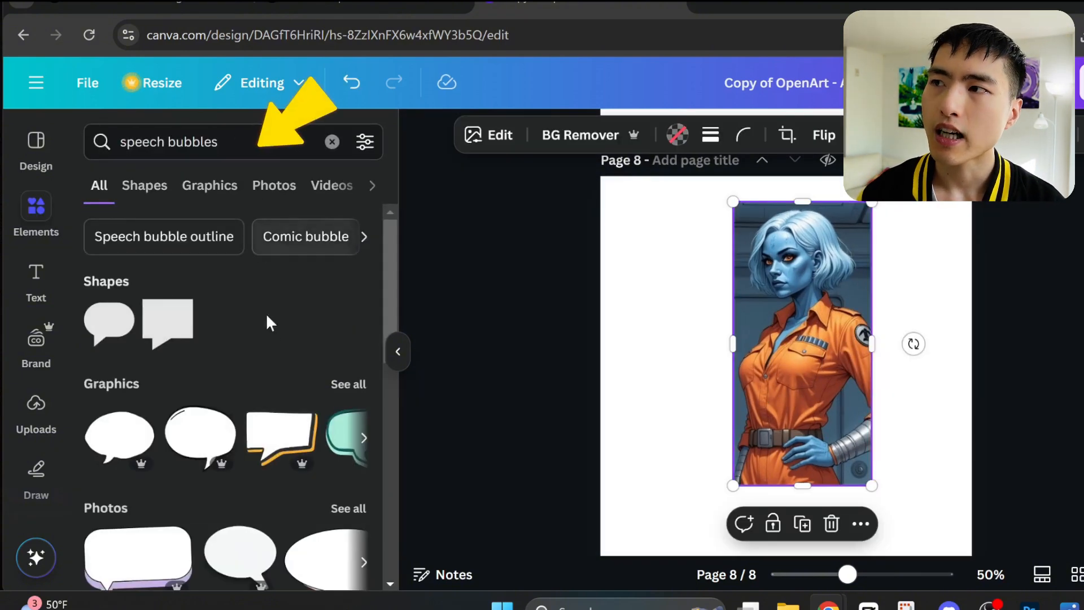
Step: Add the white oval speech bubble graphic with a black outline to page 8 and place it with its tail pointing at Azul's face
left_click(360, 387)
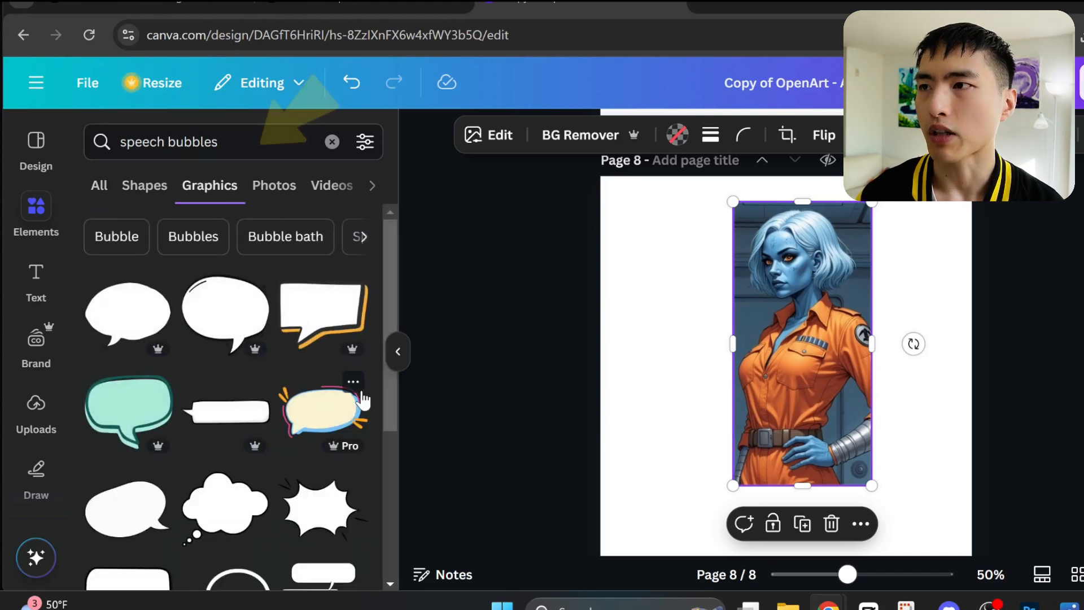
scroll(226, 395, "down", 2)
left_click_drag(126, 418, 679, 272)
left_click_drag(636, 239, 646, 236)
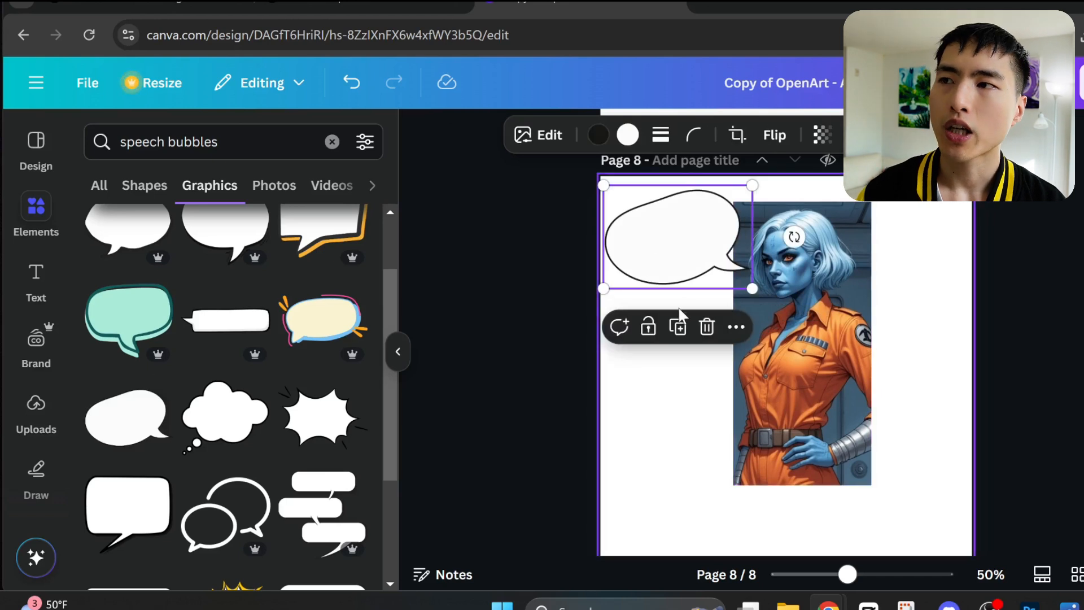
left_click(677, 398)
Step: Add a text box inside the speech bubble reading "HI, MY NAME IS AZUL!"
left_click(31, 299)
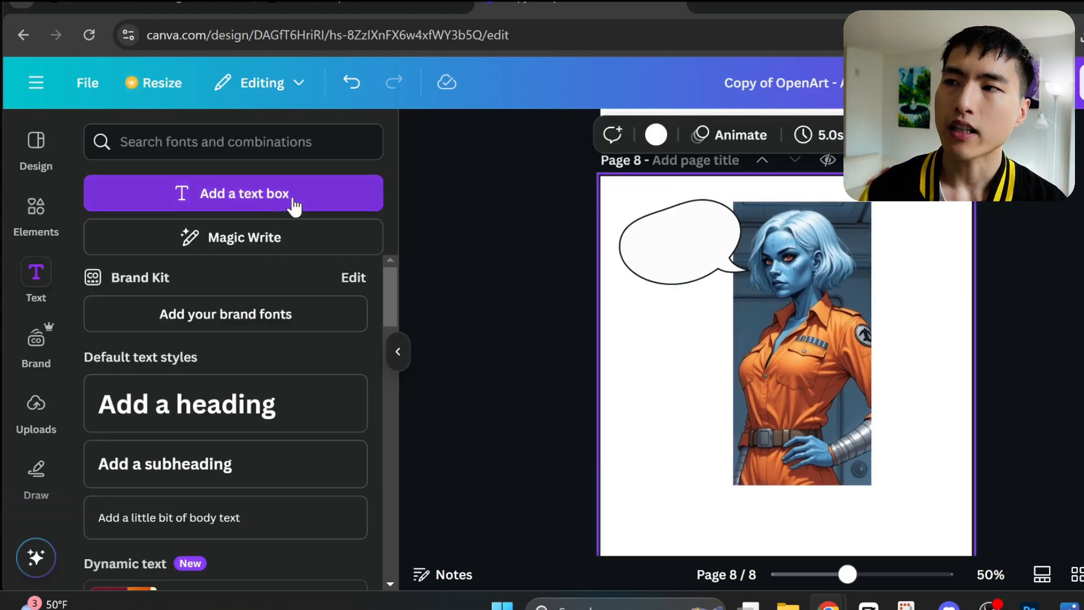
left_click_drag(294, 207, 678, 242)
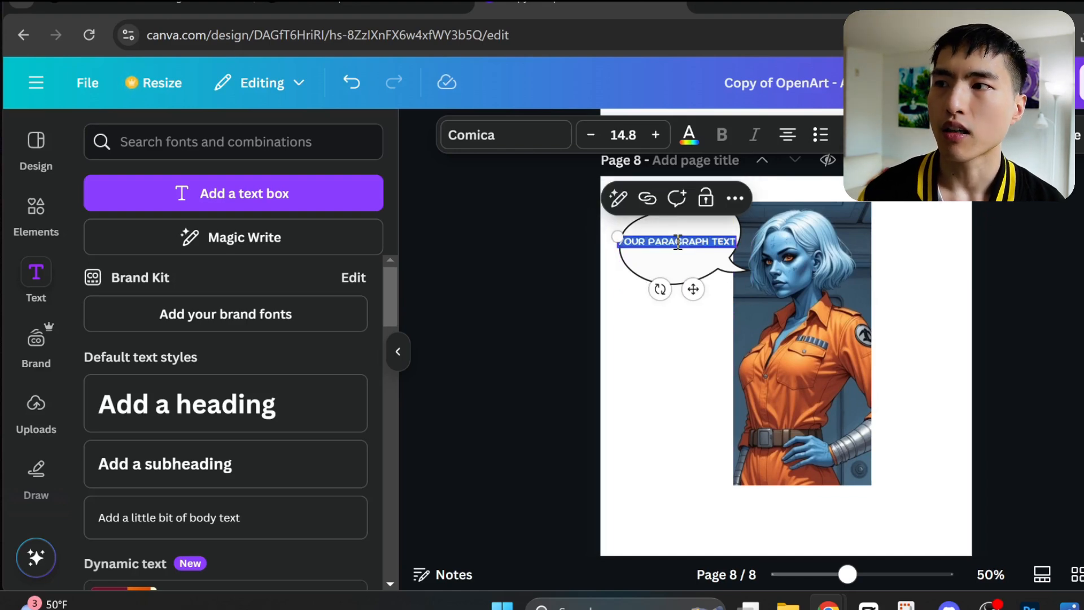
type("HI, MY NAME IS AZUL!")
left_click(666, 368)
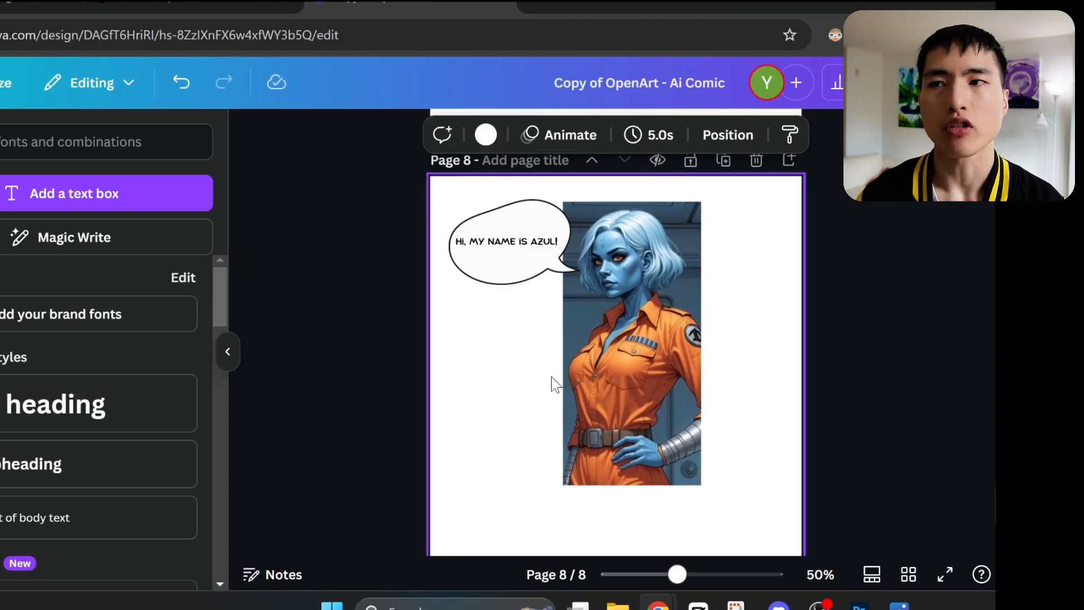
Step: Give the Azul image frame on page 8 a solid-line border
left_click(565, 381)
left_click(539, 135)
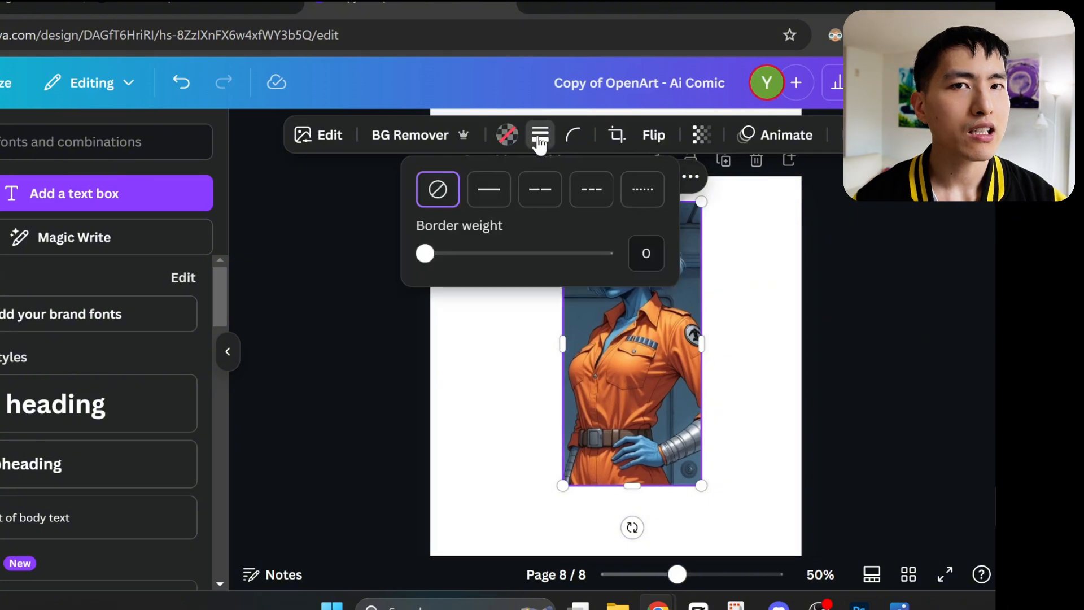
left_click(491, 203)
left_click(478, 392)
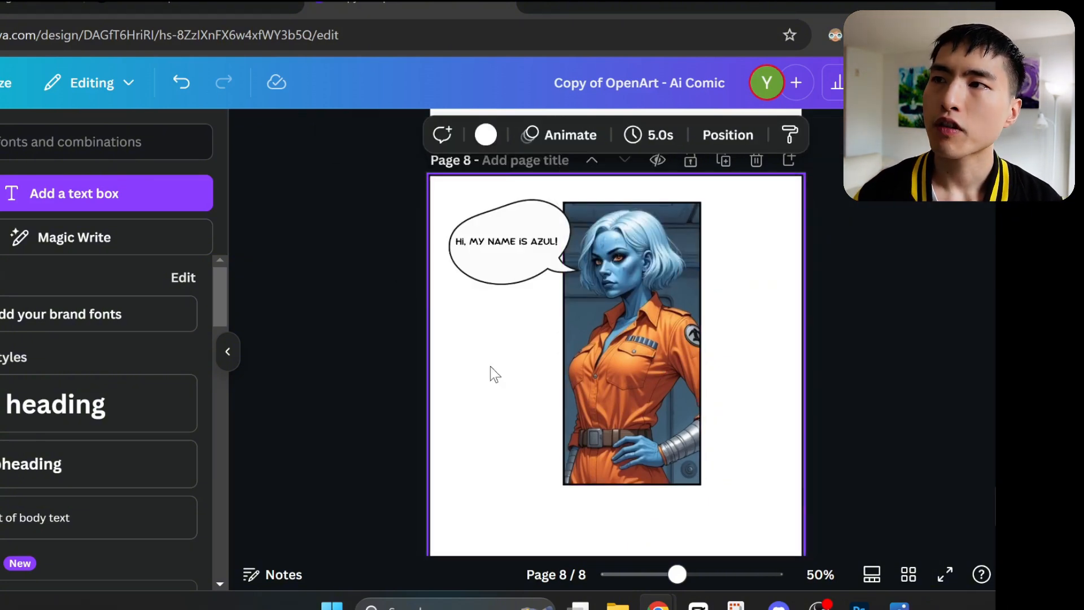
Step: Look back through the comic from page 7 to page 5 to examine the panels, speech bubbles and captions
scroll(490, 366, "up", 5)
scroll(857, 396, "up", 3)
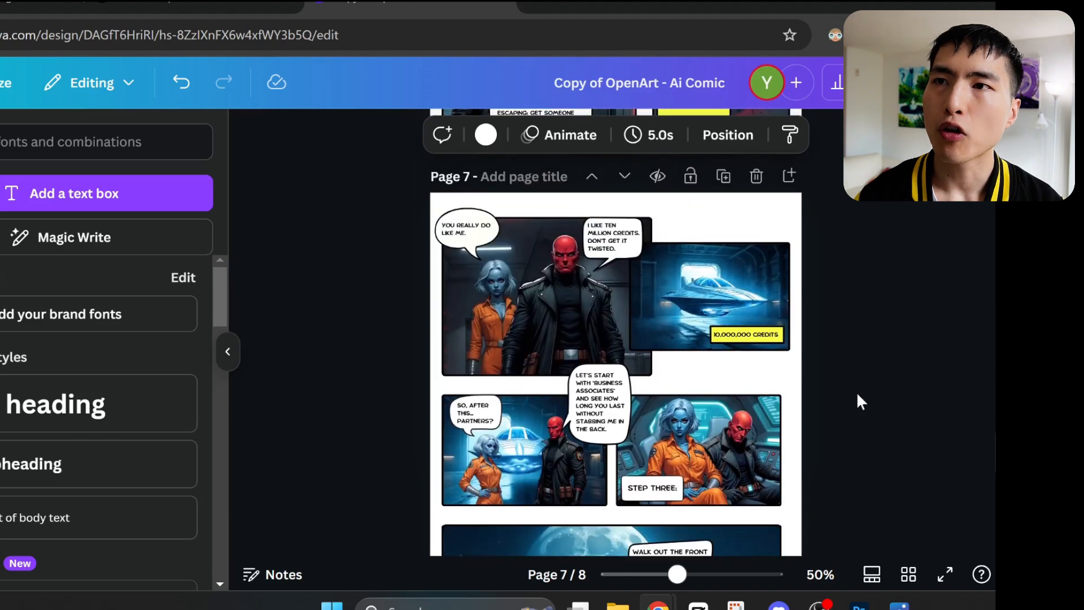
scroll(896, 442, "up", 5)
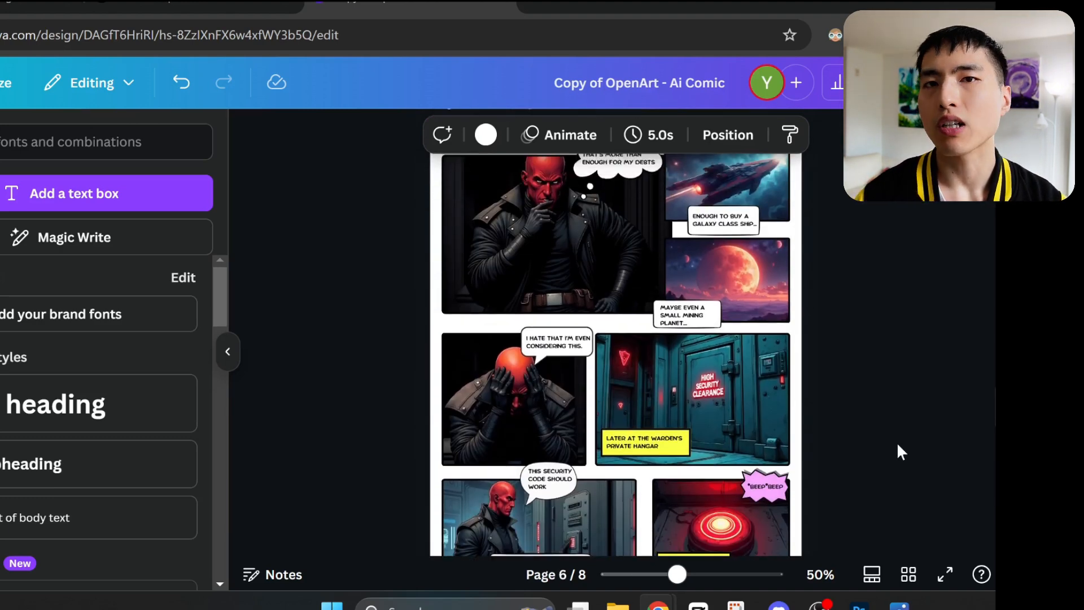
scroll(897, 446, "up", 5)
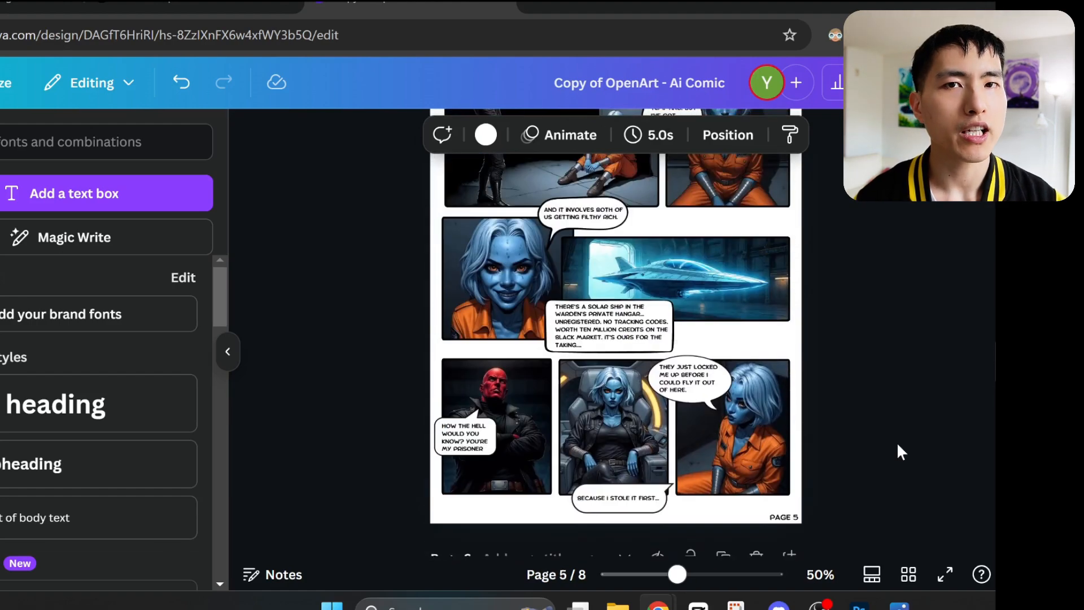
scroll(902, 451, "up", 2)
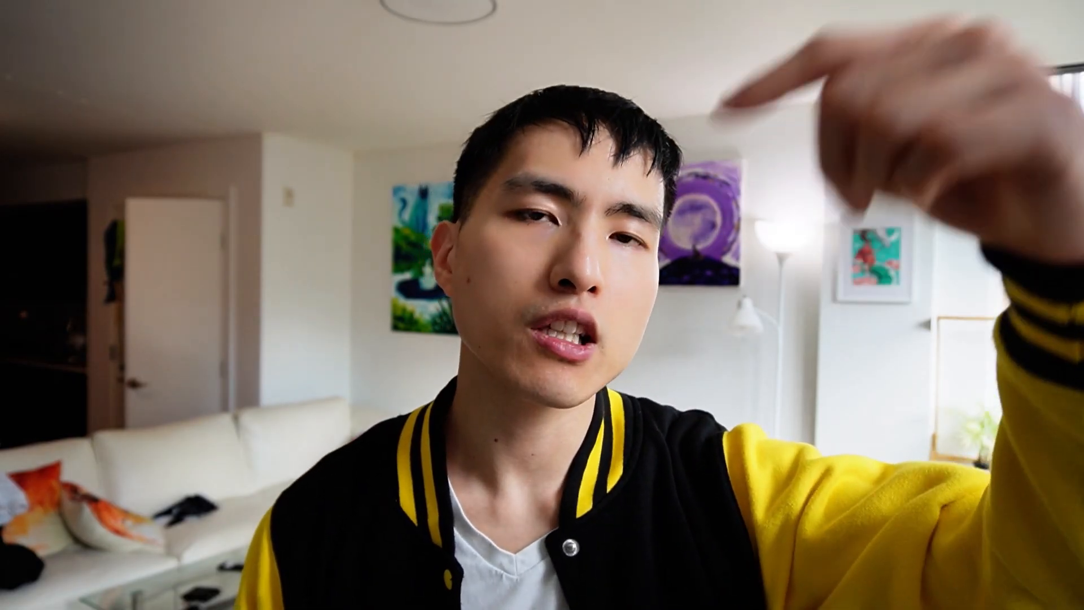